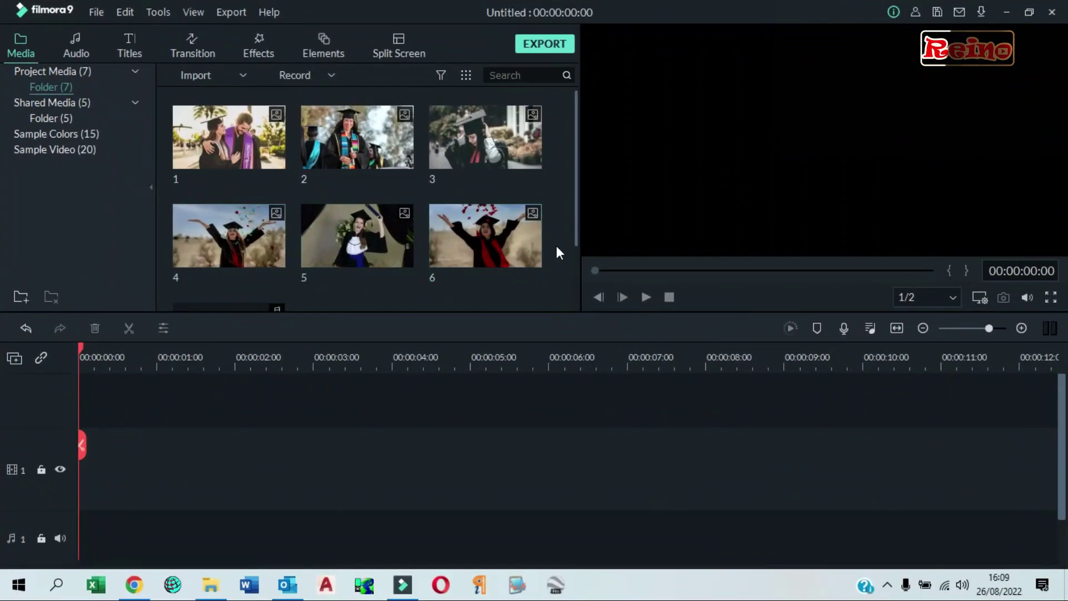
# Step: Place all six graduation photos in order on video track 1 and fit the timeline
pyautogui.moveTo(552, 256); pyautogui.dragTo(275, 179)
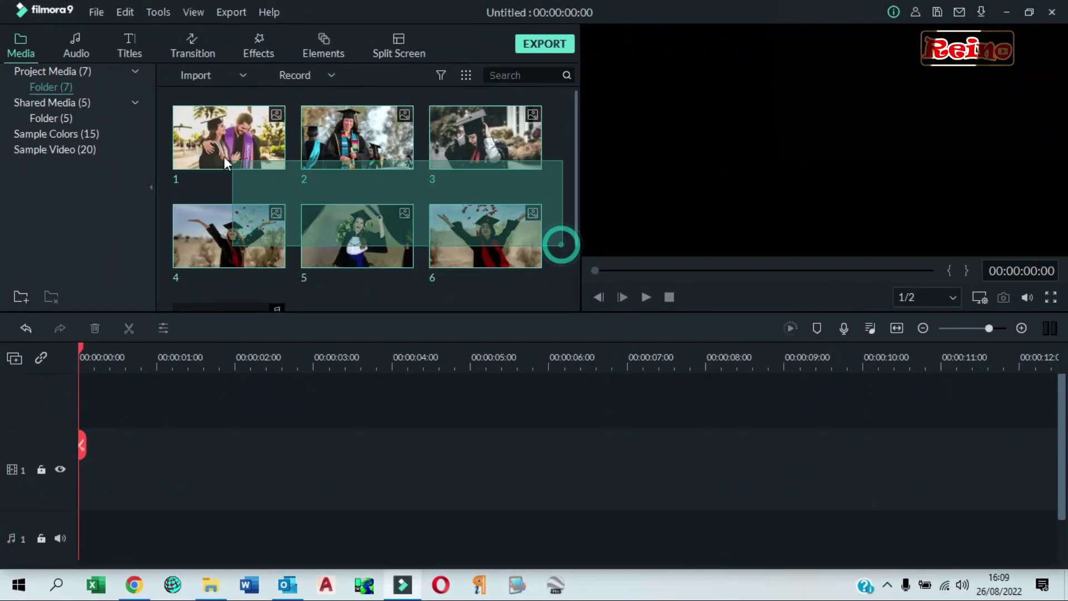
pyautogui.moveTo(225, 153); pyautogui.dragTo(489, 448)
pyautogui.click(897, 328)
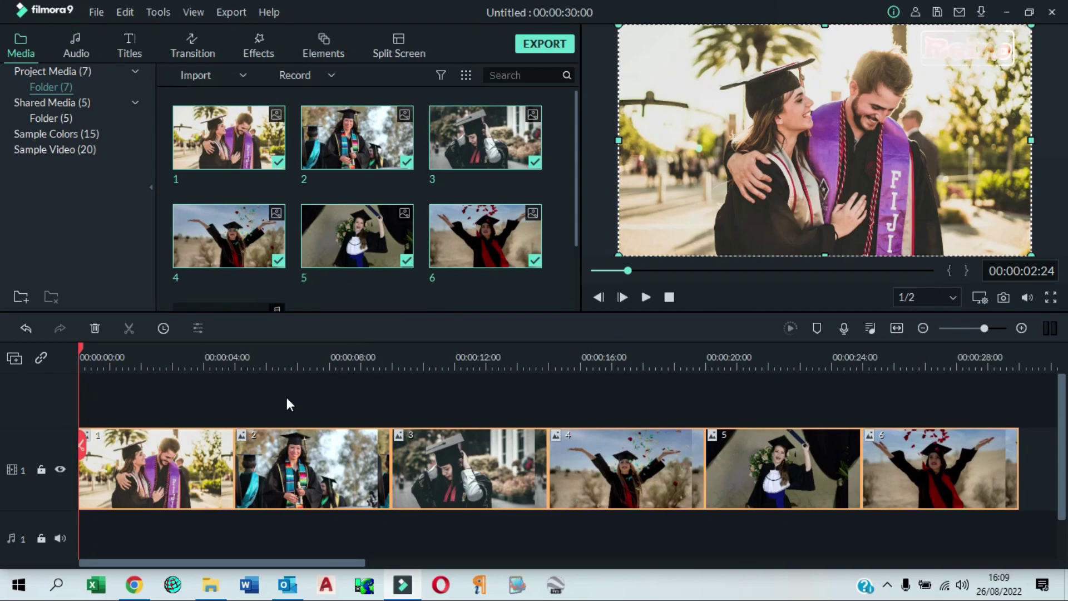
# Step: Search effects for 'FILM' and add Film Reel Vertical to track 2
pyautogui.click(258, 48)
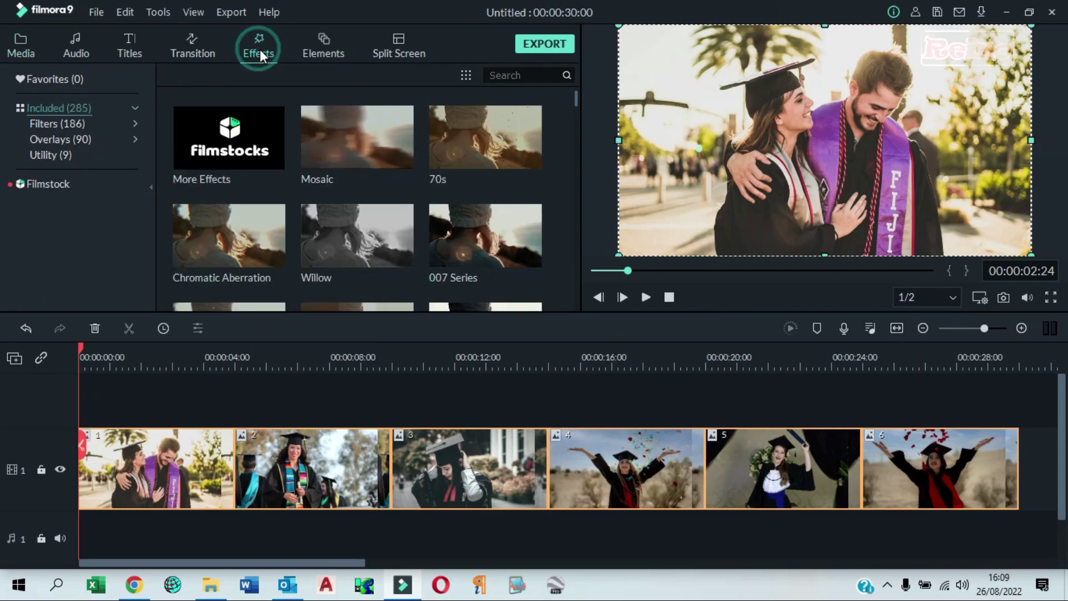
pyautogui.click(529, 74)
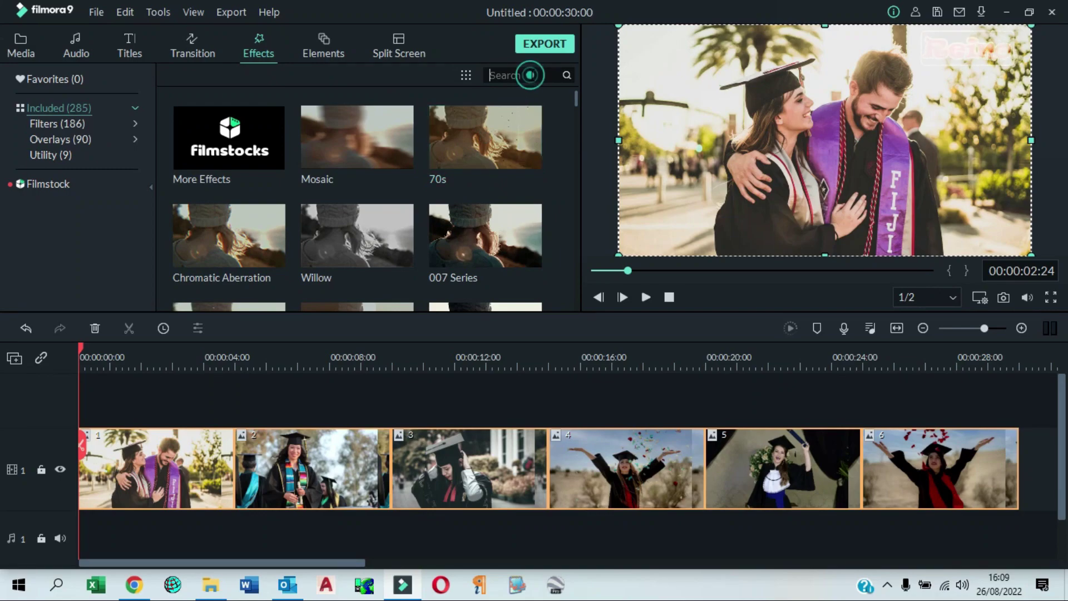
pyautogui.write('FILM')
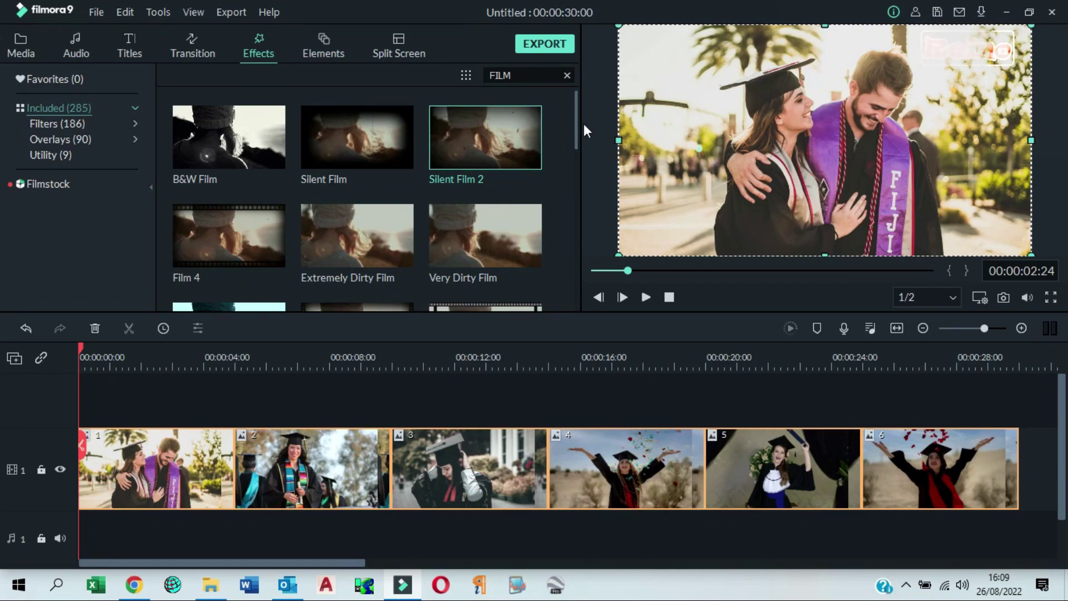
pyautogui.moveTo(576, 128); pyautogui.dragTo(578, 201)
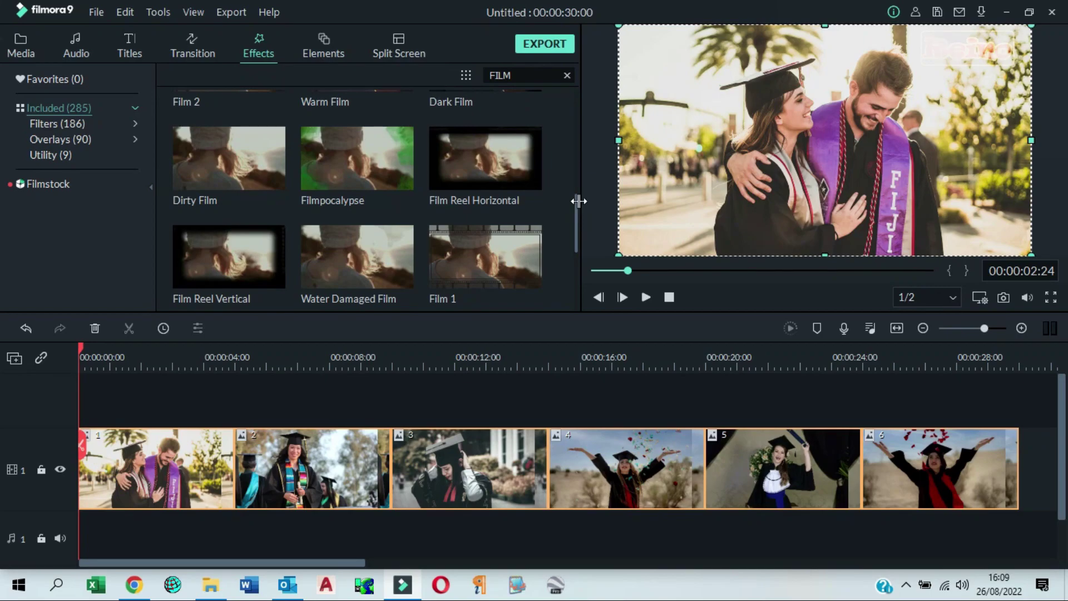
pyautogui.moveTo(262, 265)
pyautogui.moveTo(258, 250); pyautogui.dragTo(113, 447)
# Step: Stretch the Film Reel Vertical effect to end at 00:00:30:00
pyautogui.moveTo(233, 451); pyautogui.dragTo(1032, 492)
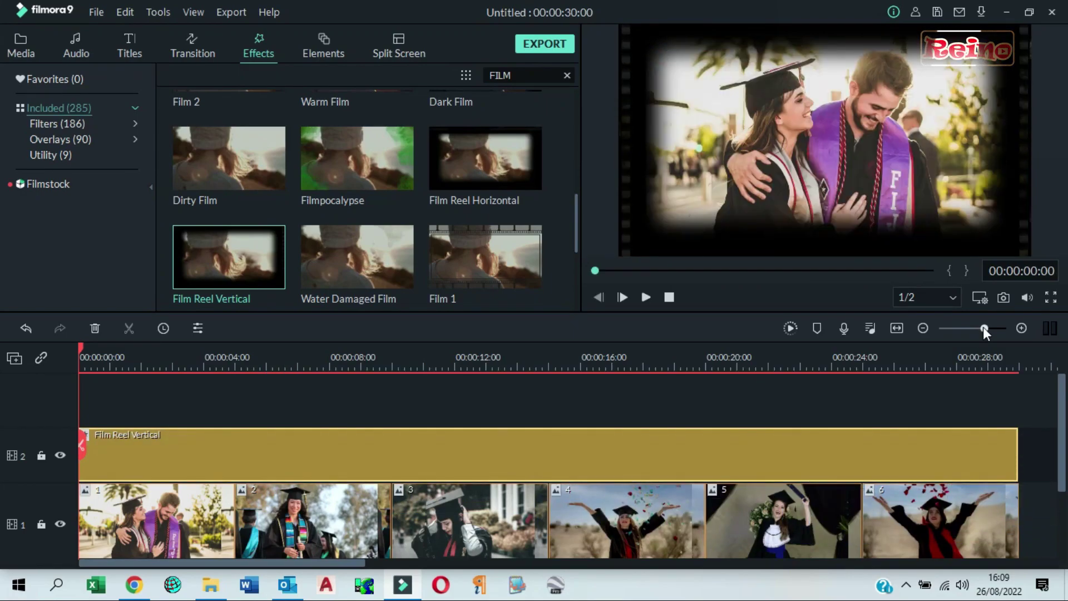
pyautogui.moveTo(983, 329); pyautogui.dragTo(1019, 326)
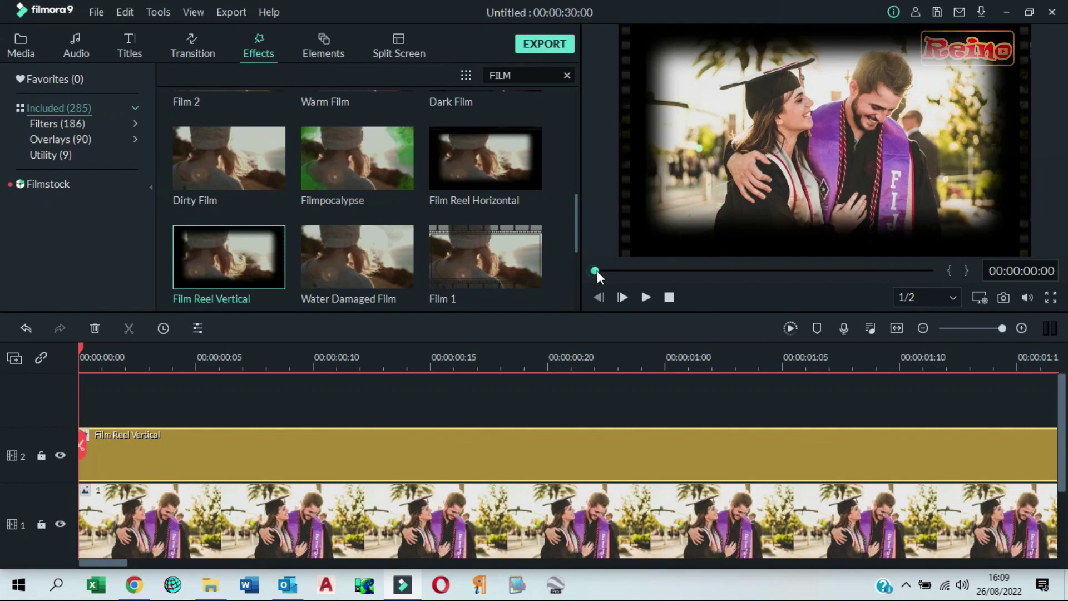
pyautogui.moveTo(596, 270); pyautogui.dragTo(953, 279)
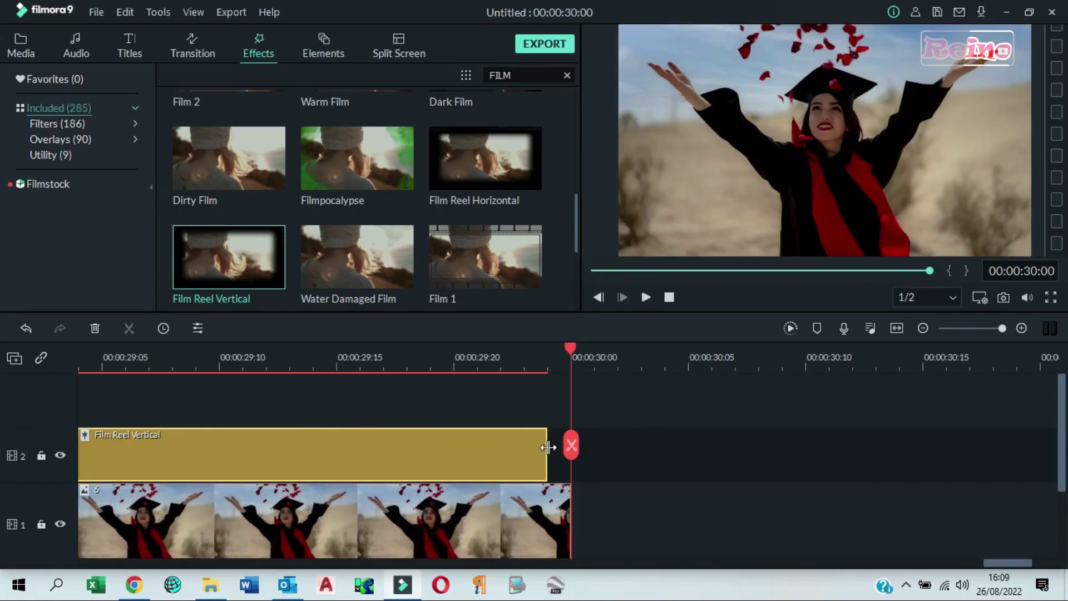
pyautogui.moveTo(546, 450); pyautogui.dragTo(571, 448)
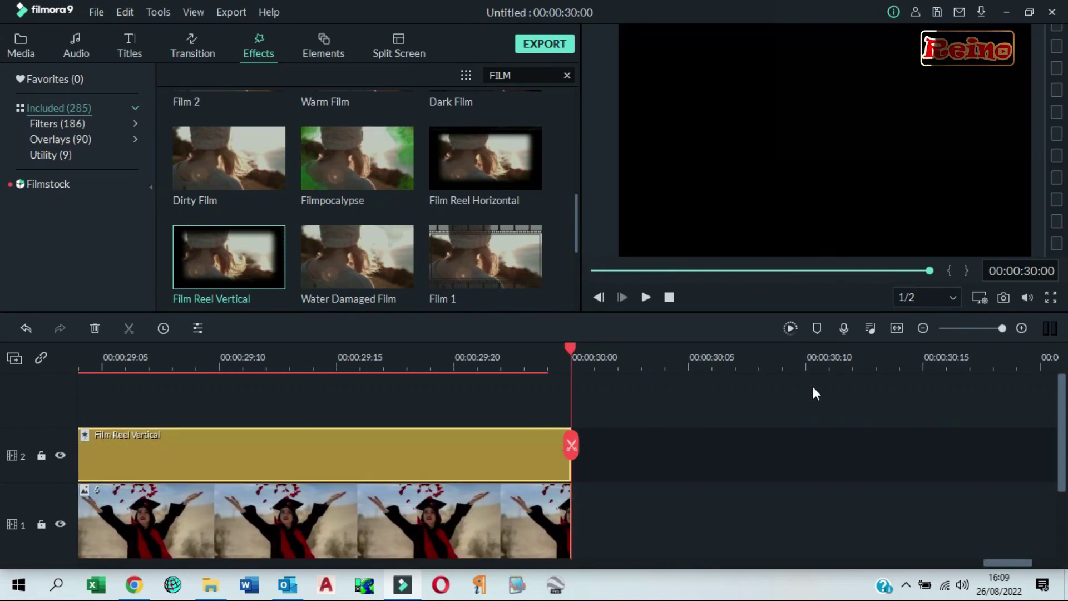
pyautogui.click(897, 327)
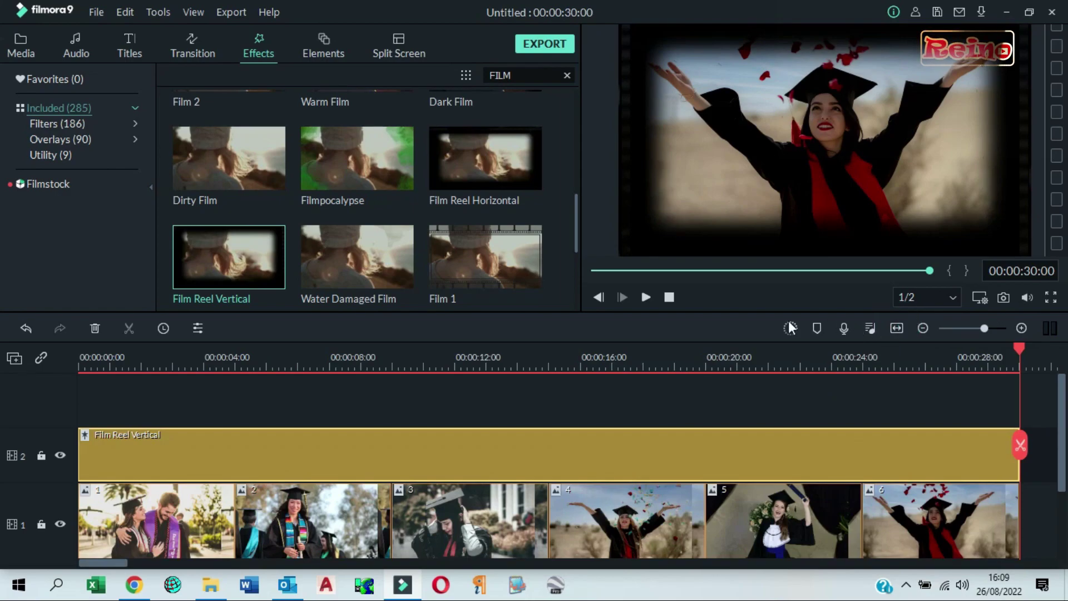
pyautogui.click(669, 297)
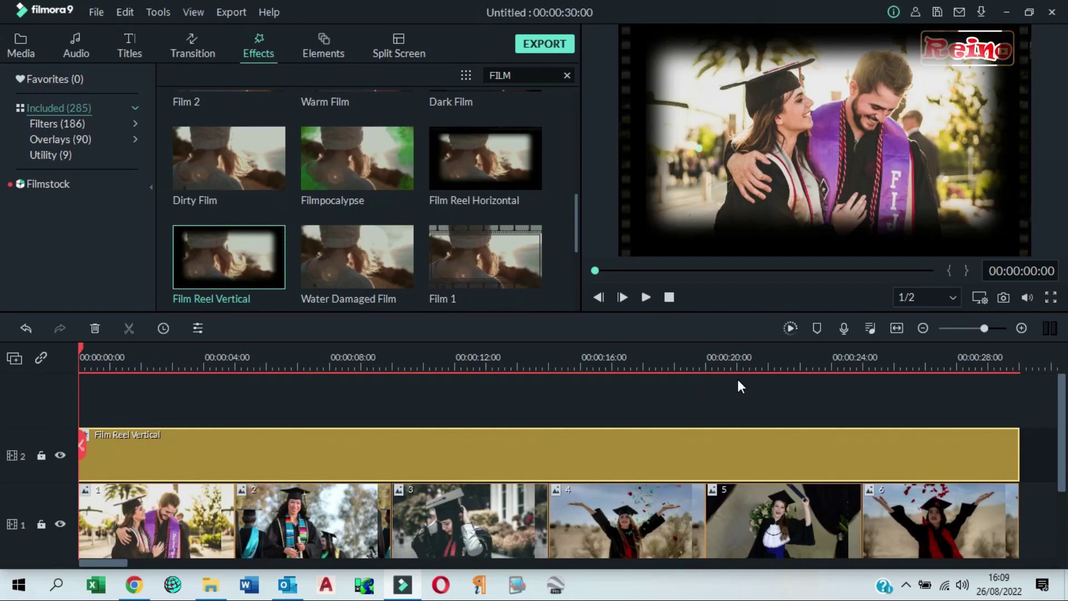
# Step: Save framed snapshots of the first three photos
pyautogui.click(1004, 298)
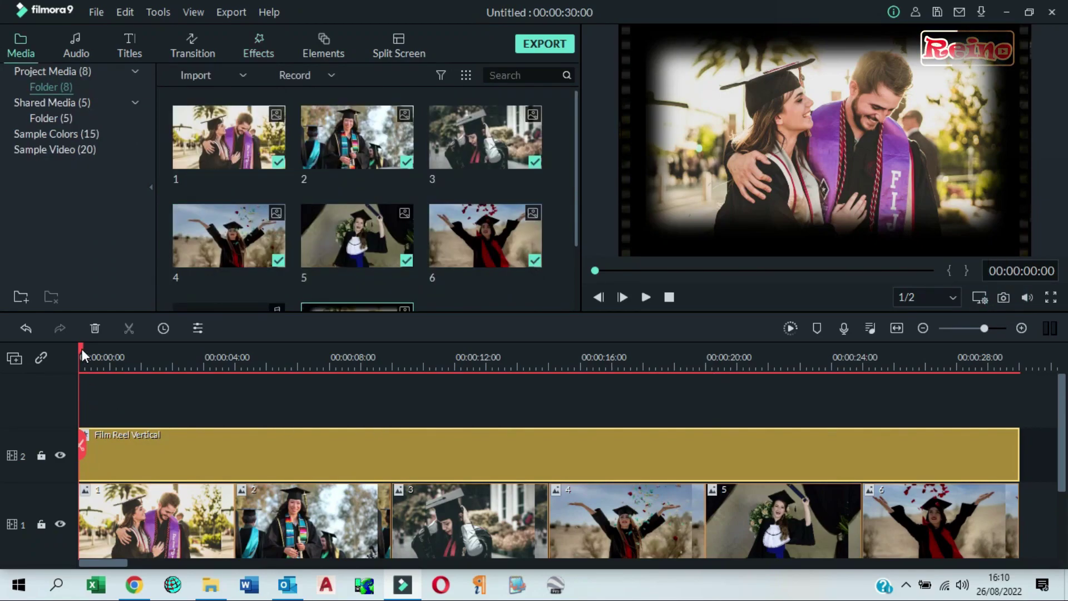
pyautogui.moveTo(81, 349); pyautogui.dragTo(308, 376)
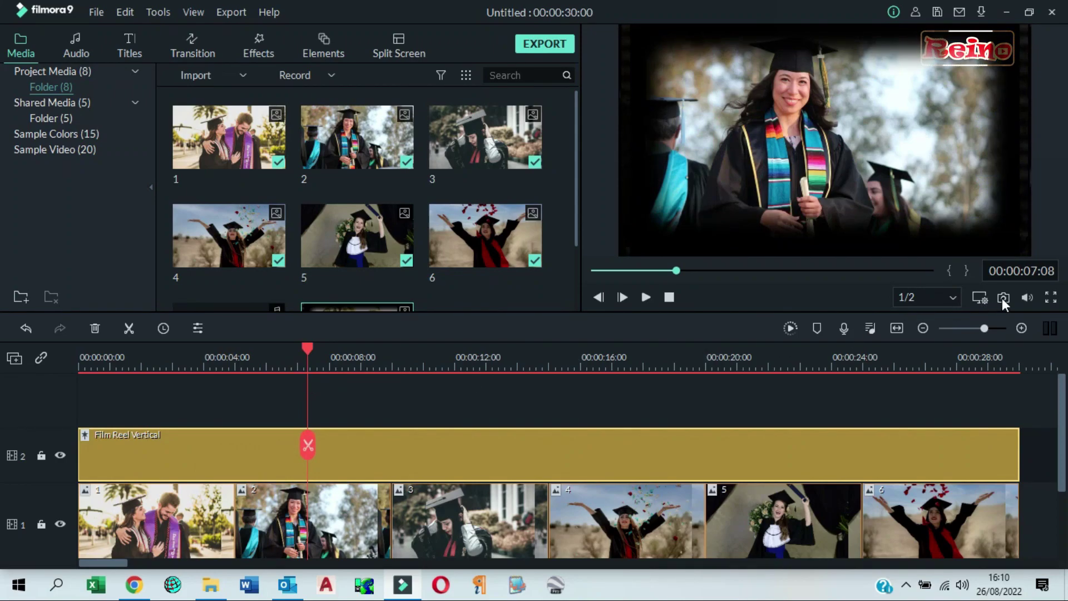
pyautogui.click(1002, 297)
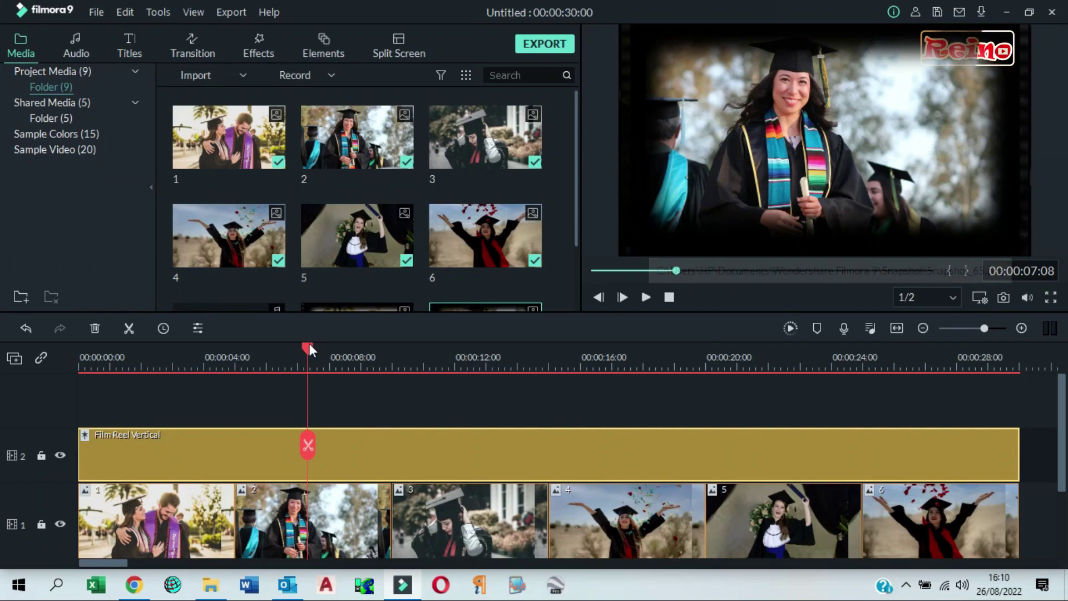
pyautogui.moveTo(309, 349); pyautogui.dragTo(456, 366)
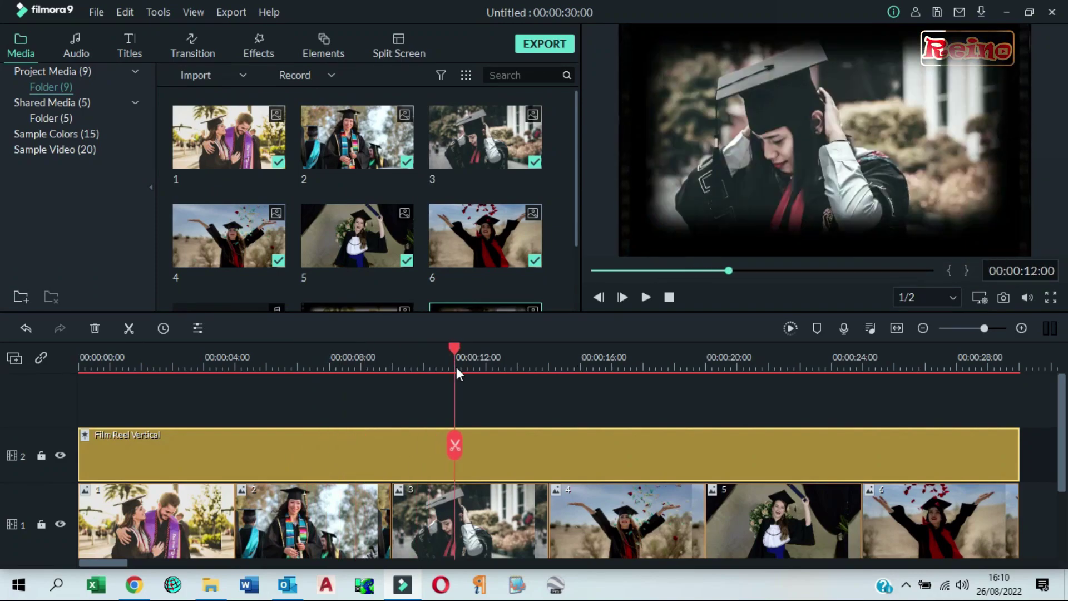
pyautogui.click(1005, 299)
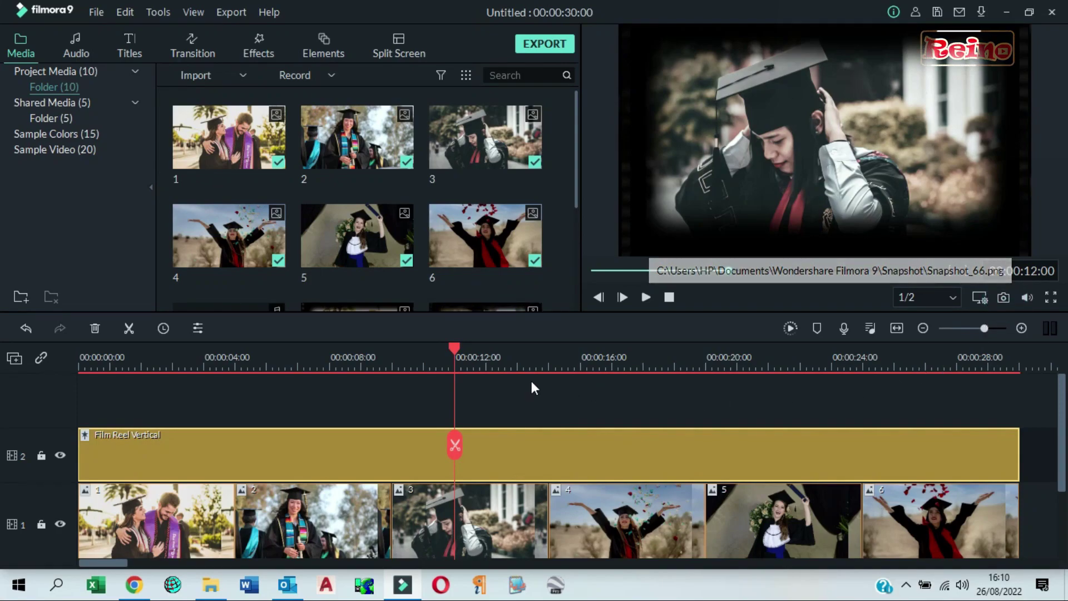
# Step: Save framed snapshots of photos four to six, then select every timeline clip
pyautogui.click(455, 347)
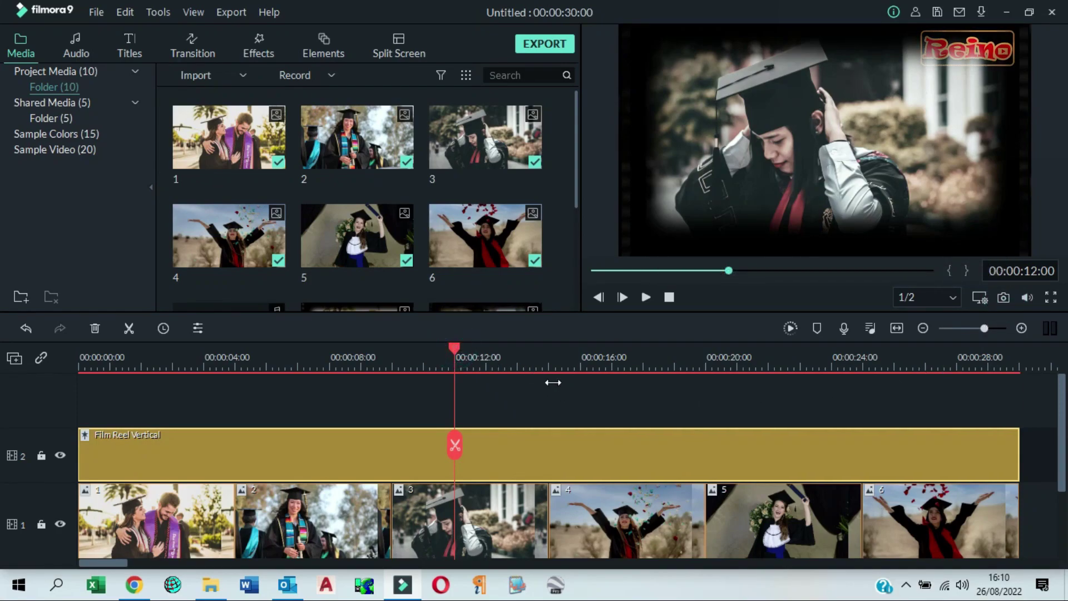
pyautogui.moveTo(454, 348); pyautogui.dragTo(615, 386)
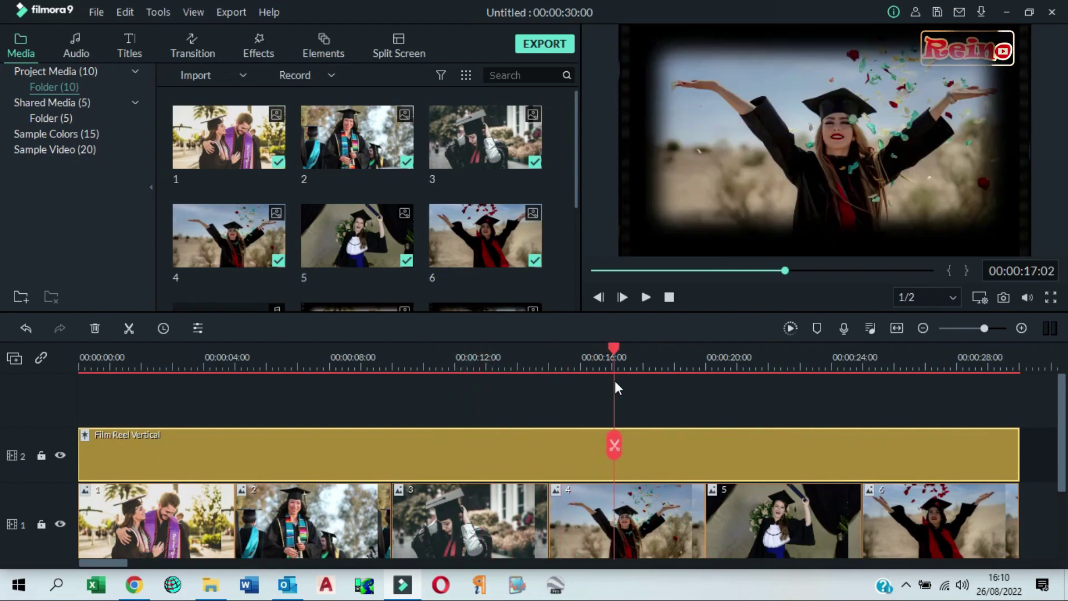
pyautogui.click(1004, 297)
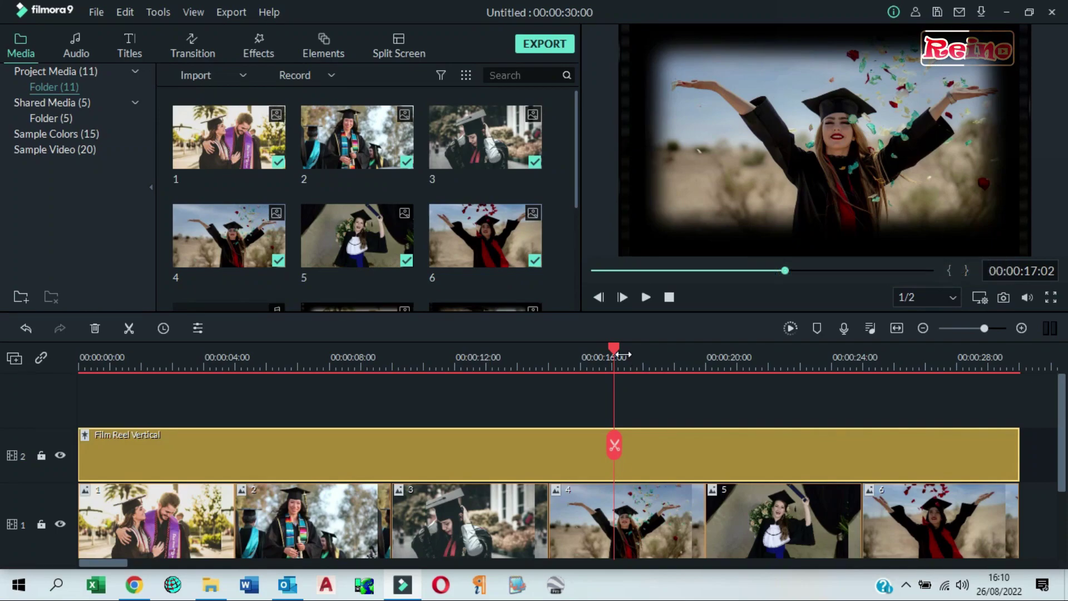
pyautogui.moveTo(623, 354); pyautogui.dragTo(773, 384)
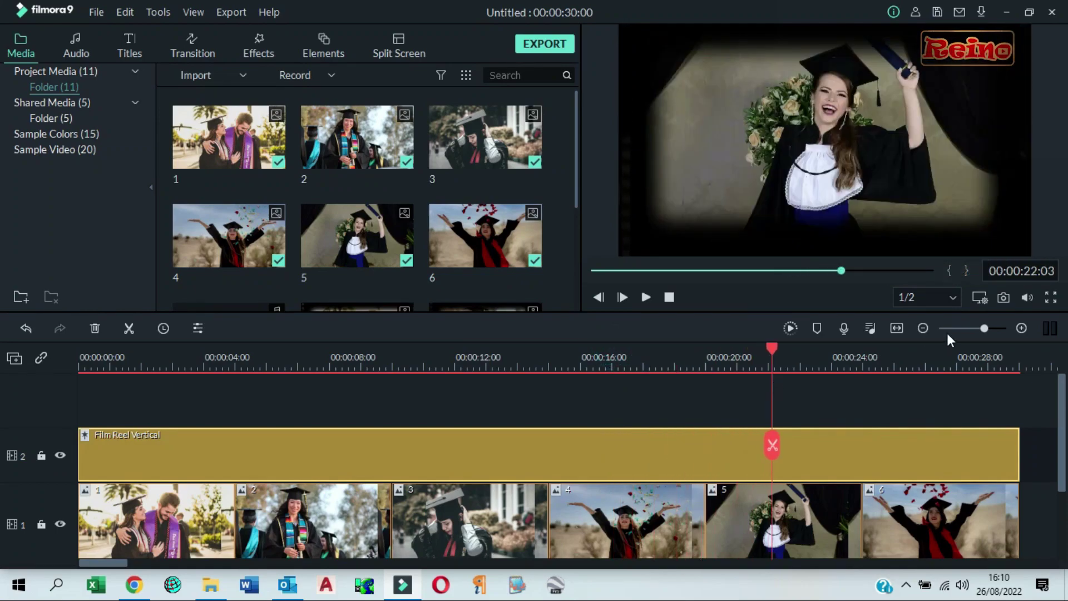
pyautogui.click(1003, 298)
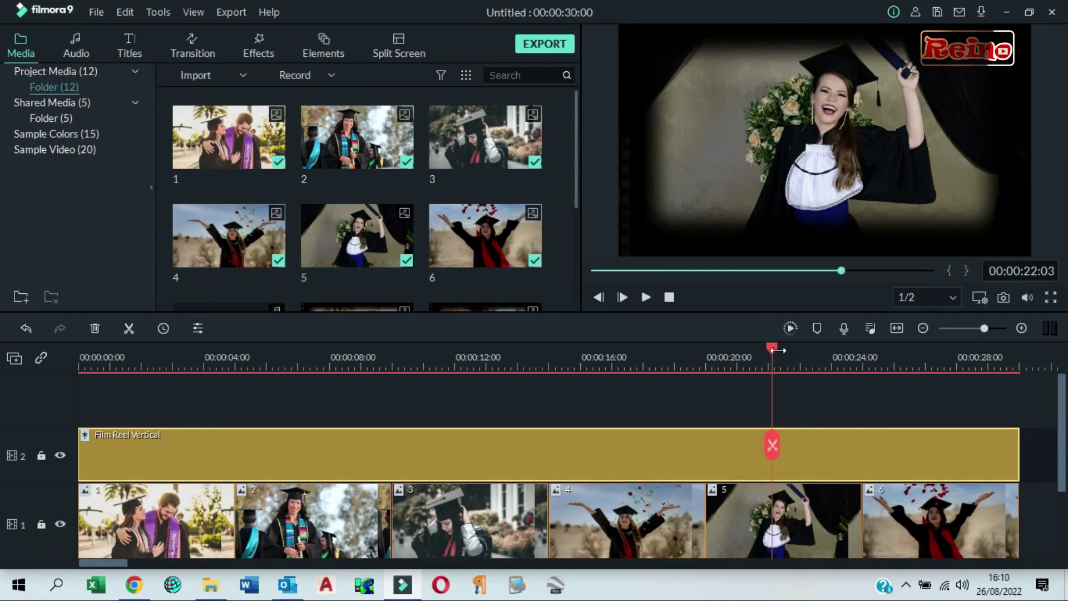
pyautogui.moveTo(772, 348); pyautogui.dragTo(916, 378)
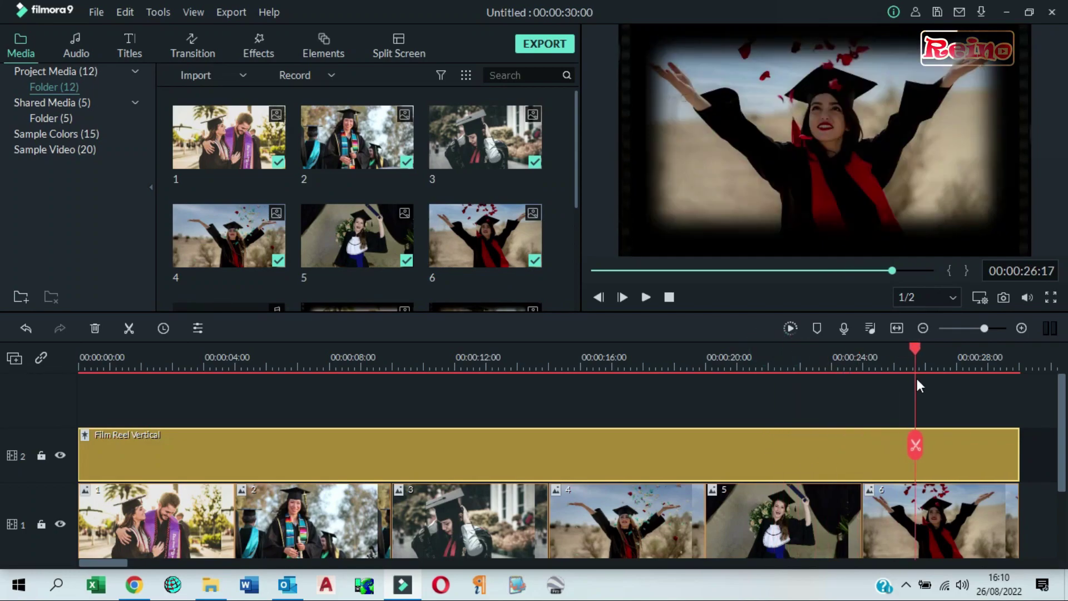
pyautogui.click(1003, 297)
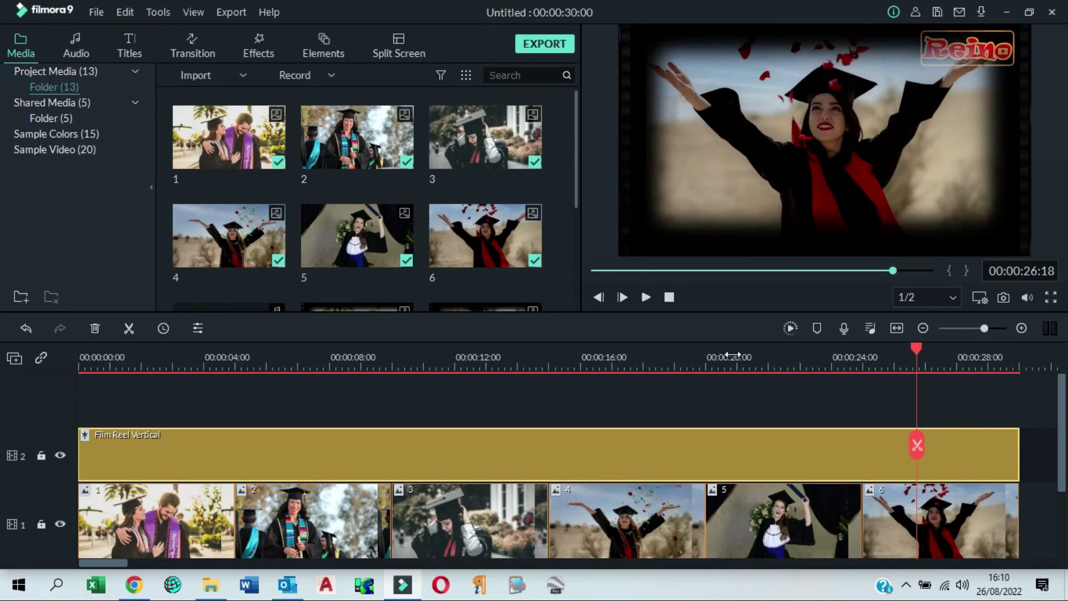
pyautogui.scroll(-2, 886, 434)
pyautogui.moveTo(1024, 537); pyautogui.dragTo(99, 387)
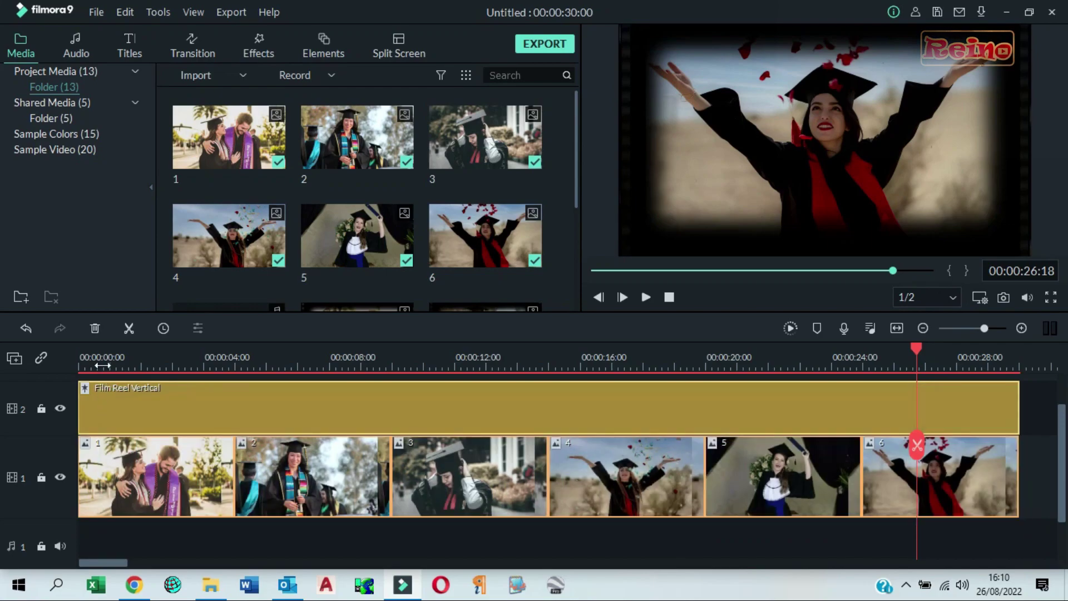
# Step: Delete the selected clips and place Snapshot_64 to Snapshot_69 on video track 1
pyautogui.click(95, 328)
pyautogui.moveTo(577, 197); pyautogui.dragTo(572, 289)
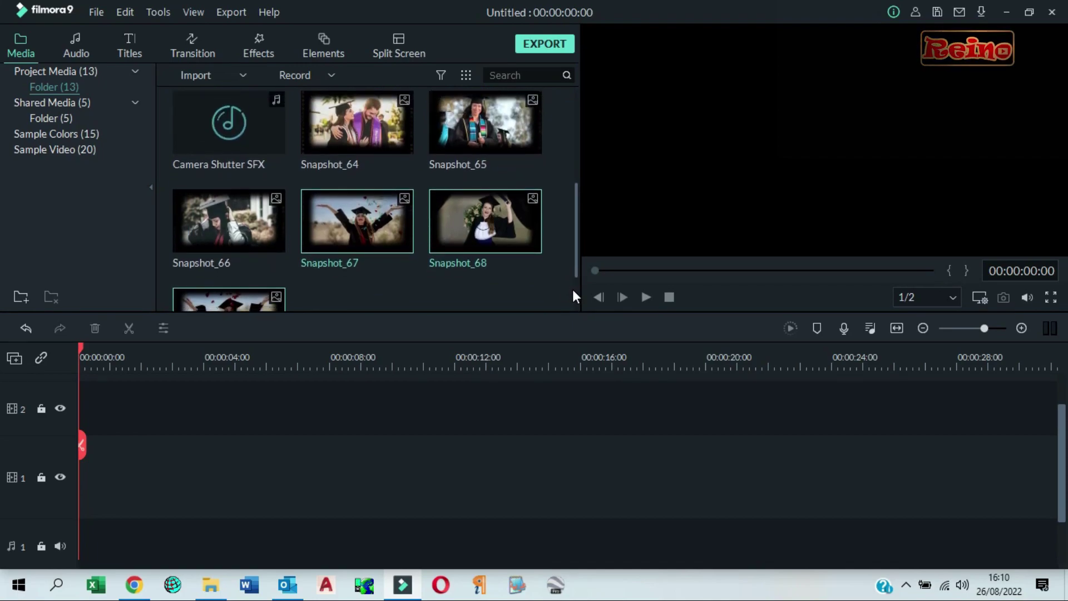
pyautogui.click(385, 142)
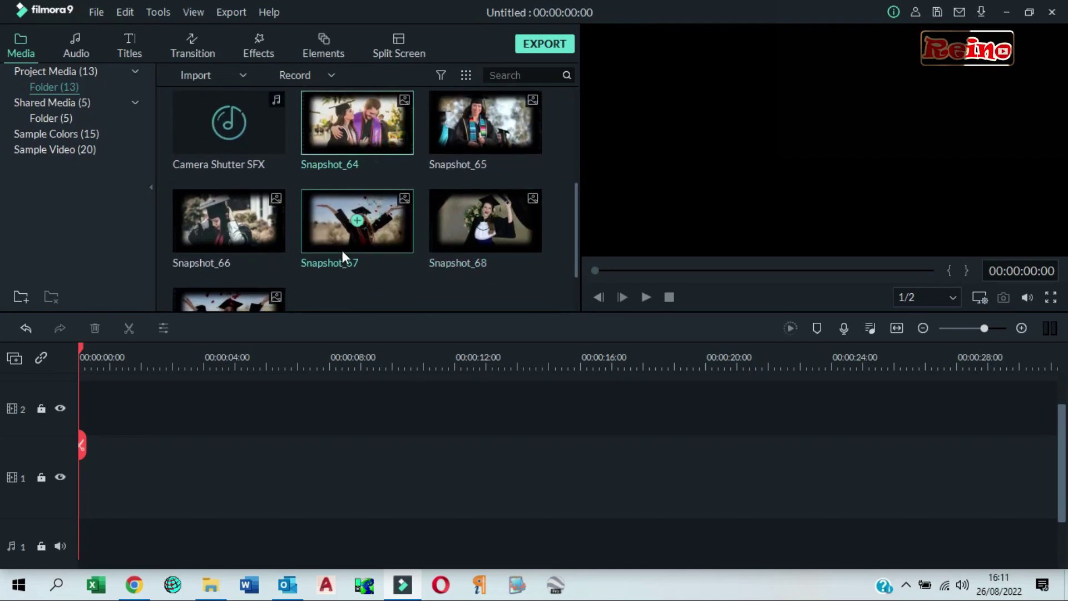
pyautogui.keyDown('shift'); pyautogui.click(252, 292); pyautogui.keyUp('shift')
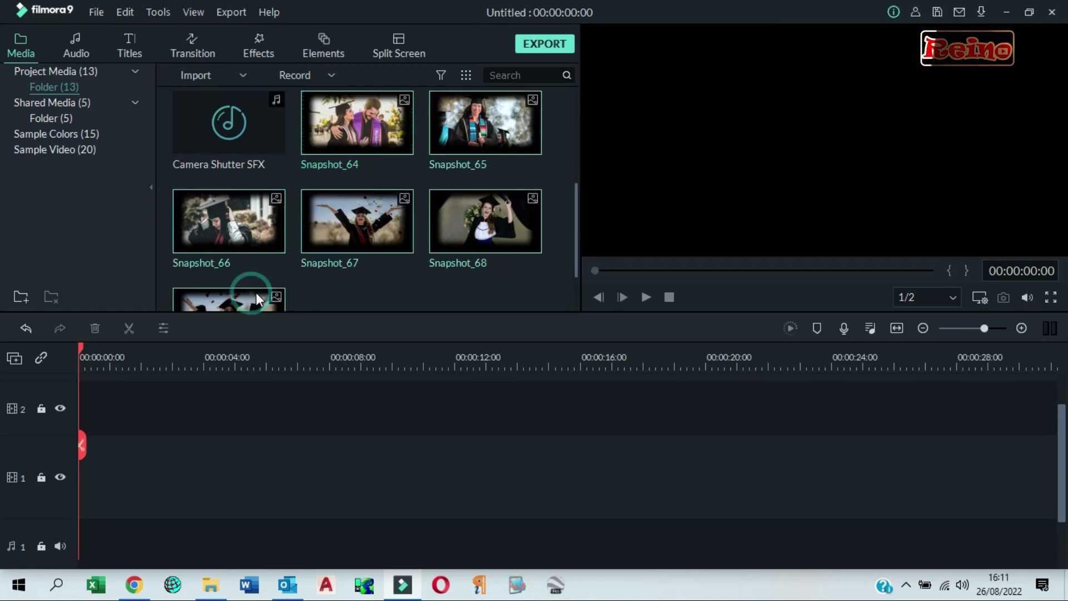
pyautogui.moveTo(575, 214); pyautogui.dragTo(578, 198)
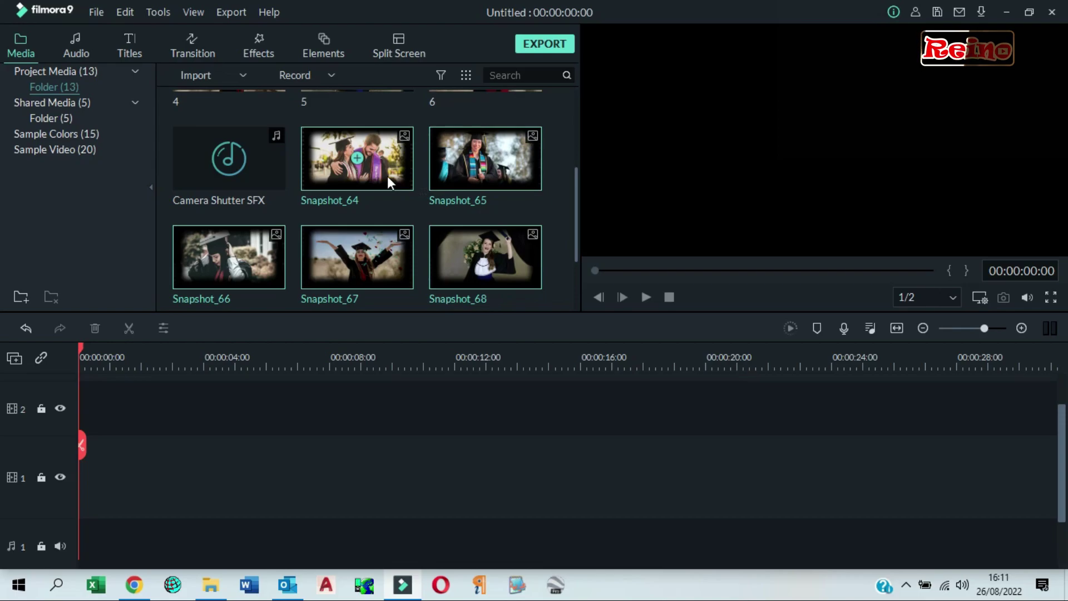
pyautogui.moveTo(380, 160); pyautogui.dragTo(37, 449)
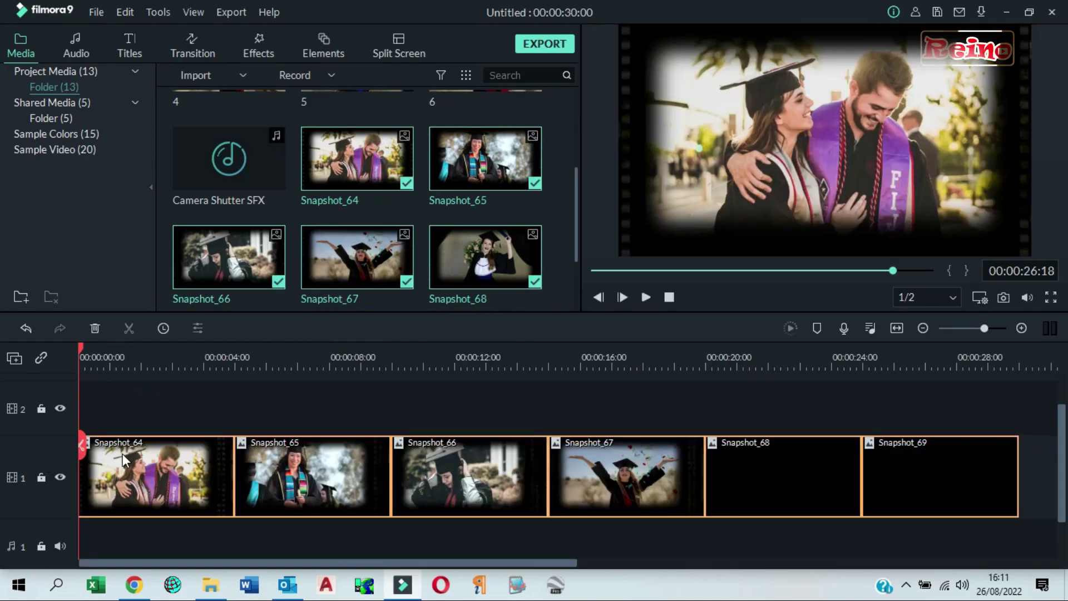
# Step: Change the snapshot clips' duration from 00:00:05:00 to 00:00:02:00 and fit the timeline
pyautogui.click(162, 328)
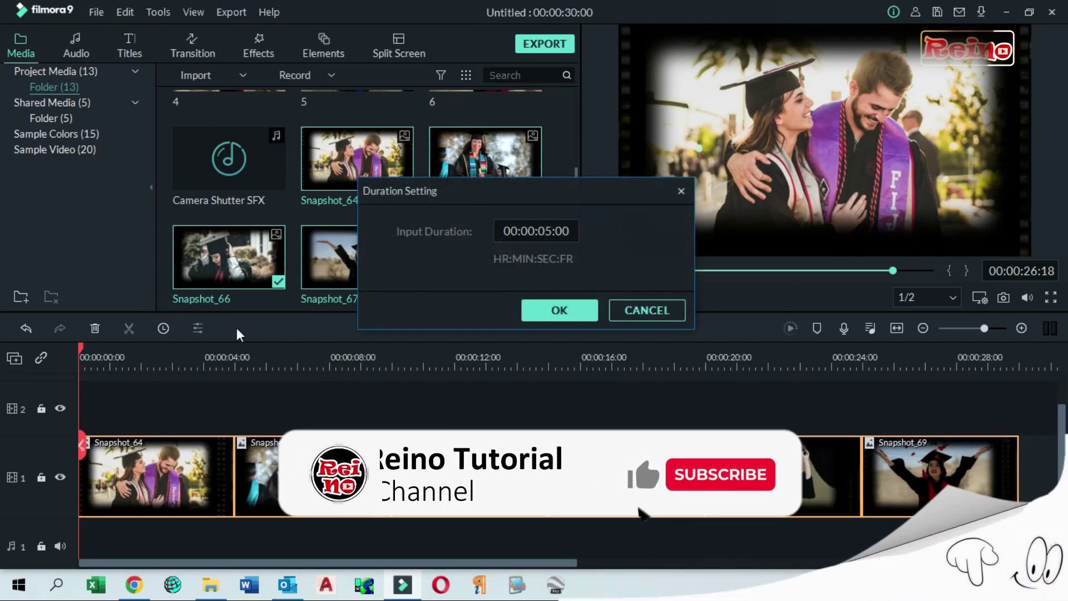
pyautogui.click(549, 233)
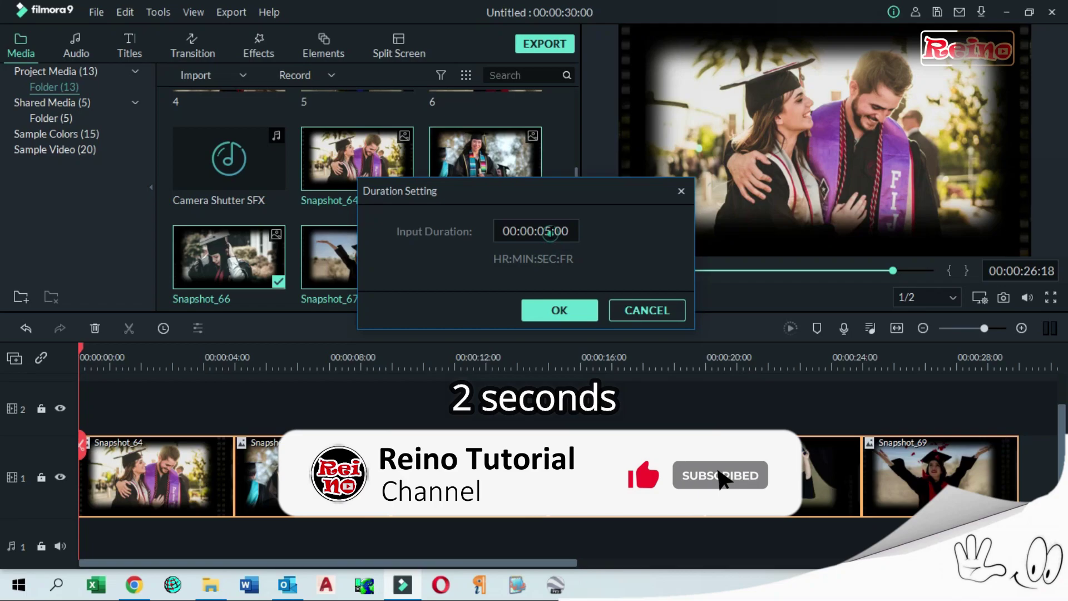
pyautogui.write('2')
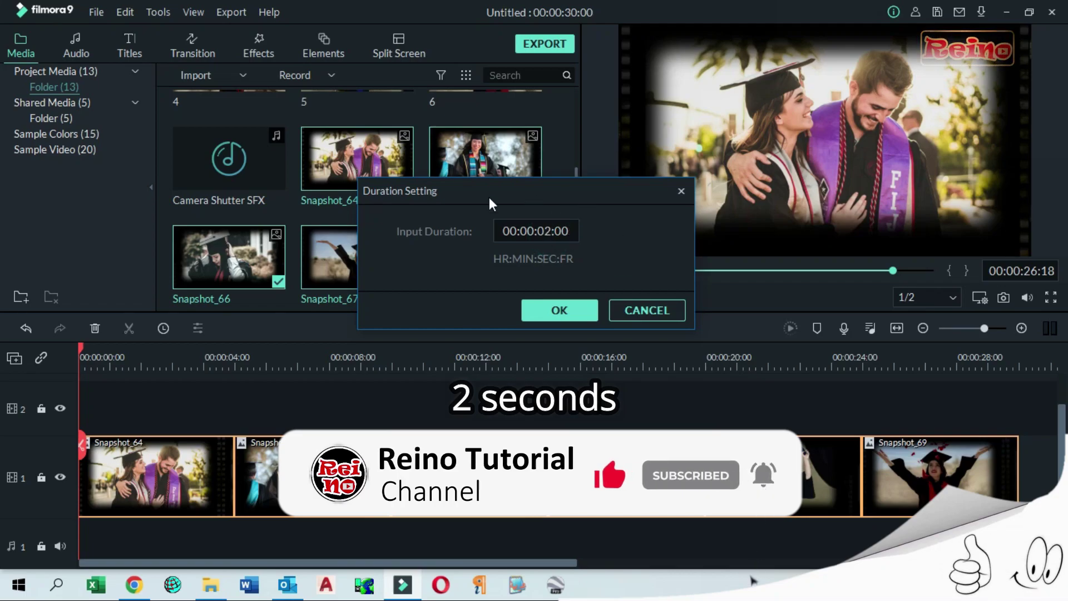
pyautogui.click(568, 311)
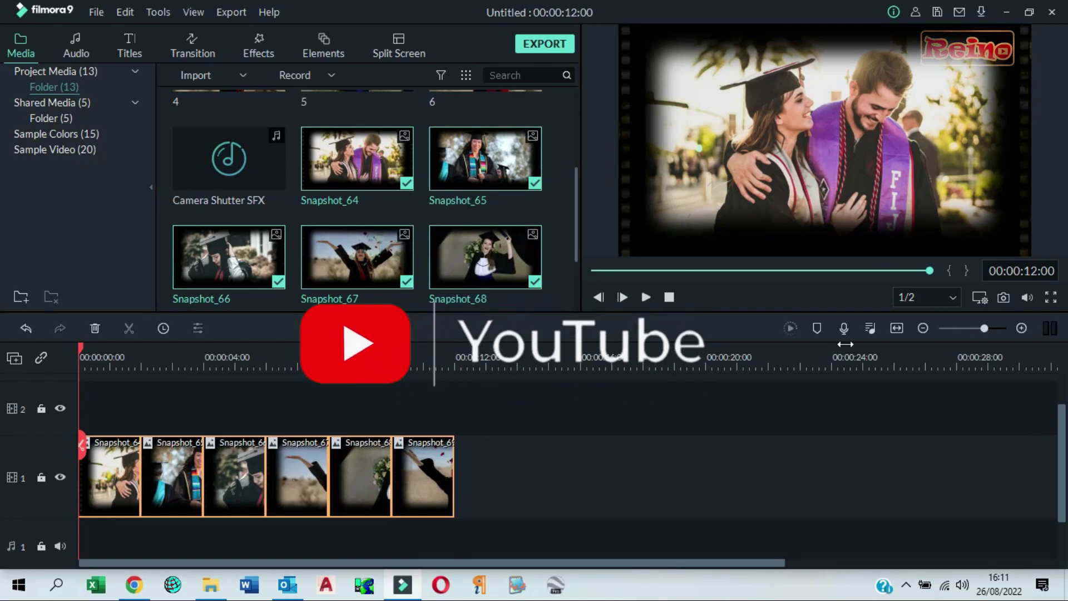
pyautogui.click(897, 328)
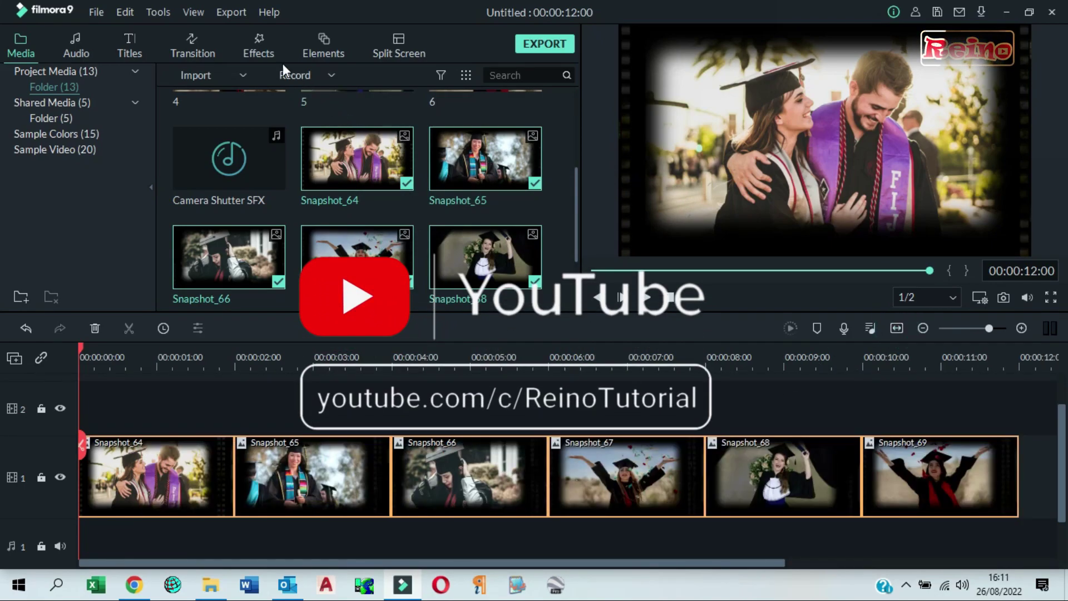
# Step: Add the Silent Film 2 effect to track 2 above the snapshots
pyautogui.click(263, 51)
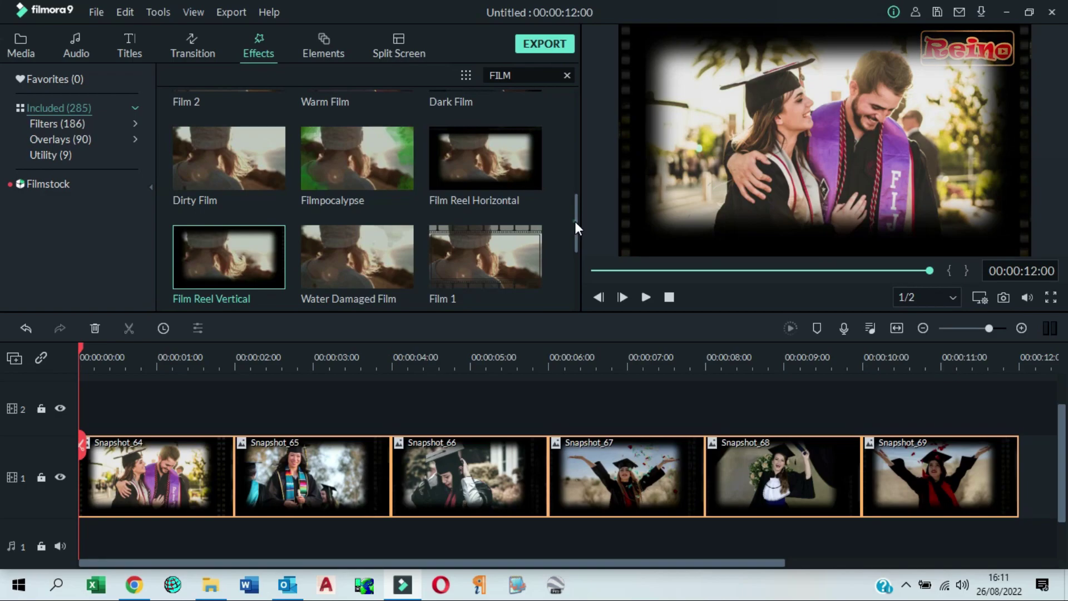
pyautogui.moveTo(575, 222); pyautogui.dragTo(581, 112)
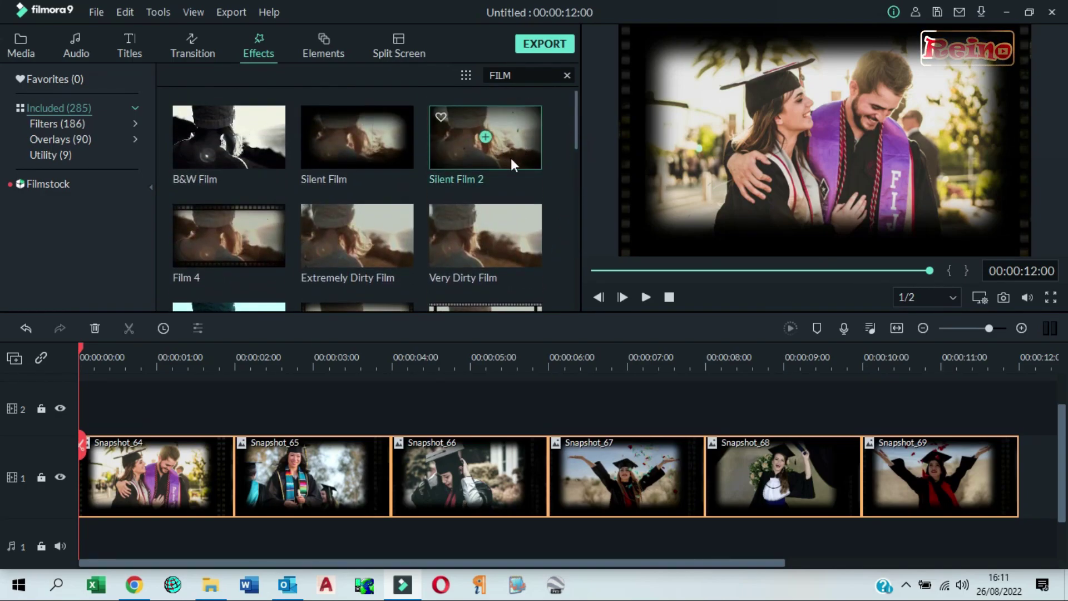
pyautogui.moveTo(515, 141); pyautogui.dragTo(105, 428)
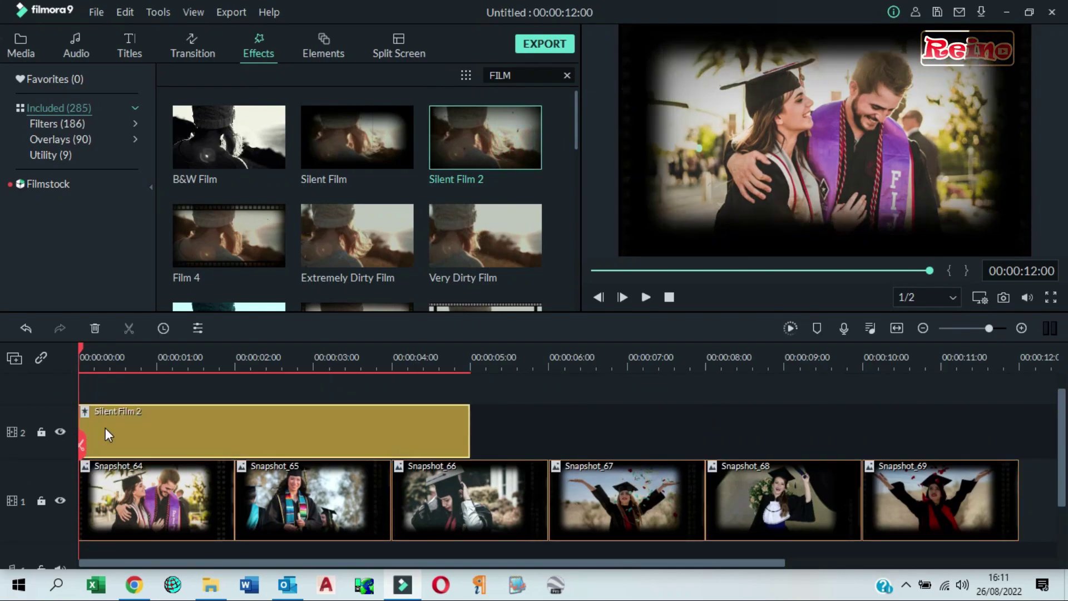
# Step: Stretch Silent Film 2 to the 12-second end of the project
pyautogui.moveTo(470, 435); pyautogui.dragTo(1018, 456)
pyautogui.moveTo(990, 329); pyautogui.dragTo(1025, 326)
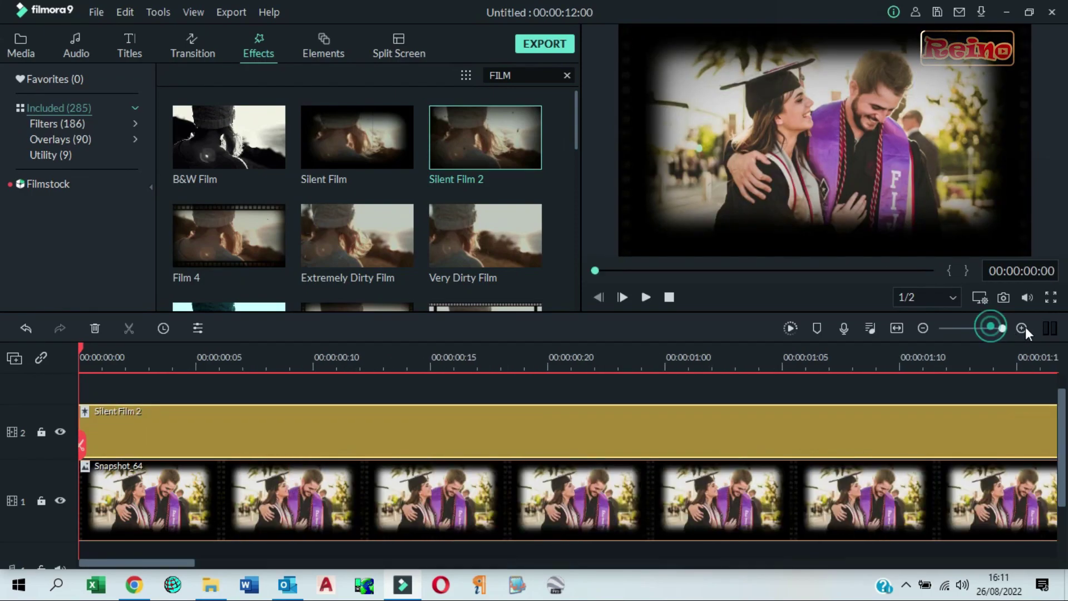
pyautogui.press('End')
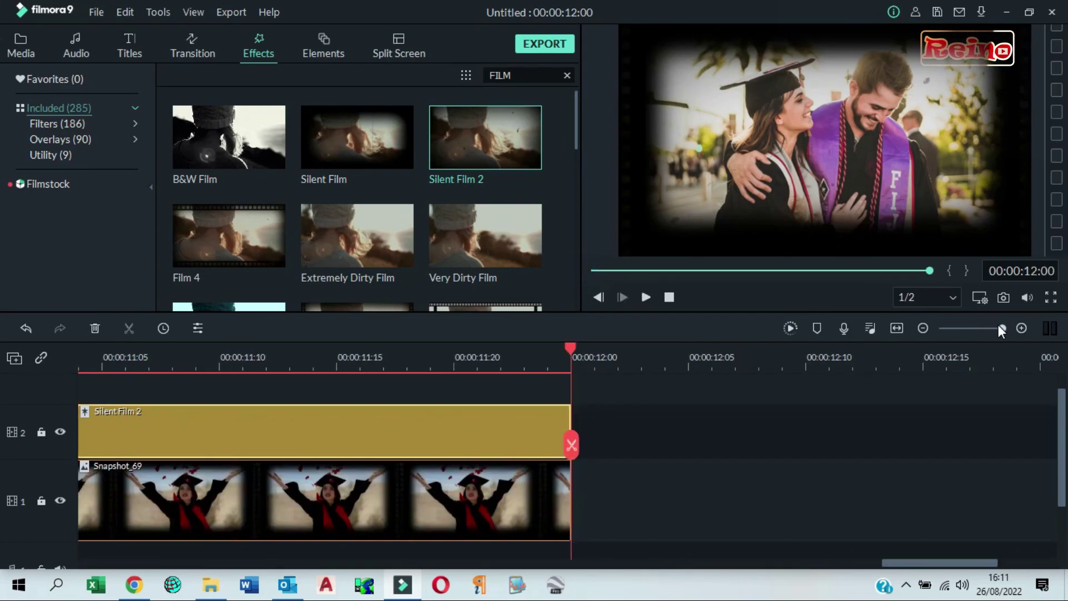
pyautogui.click(897, 328)
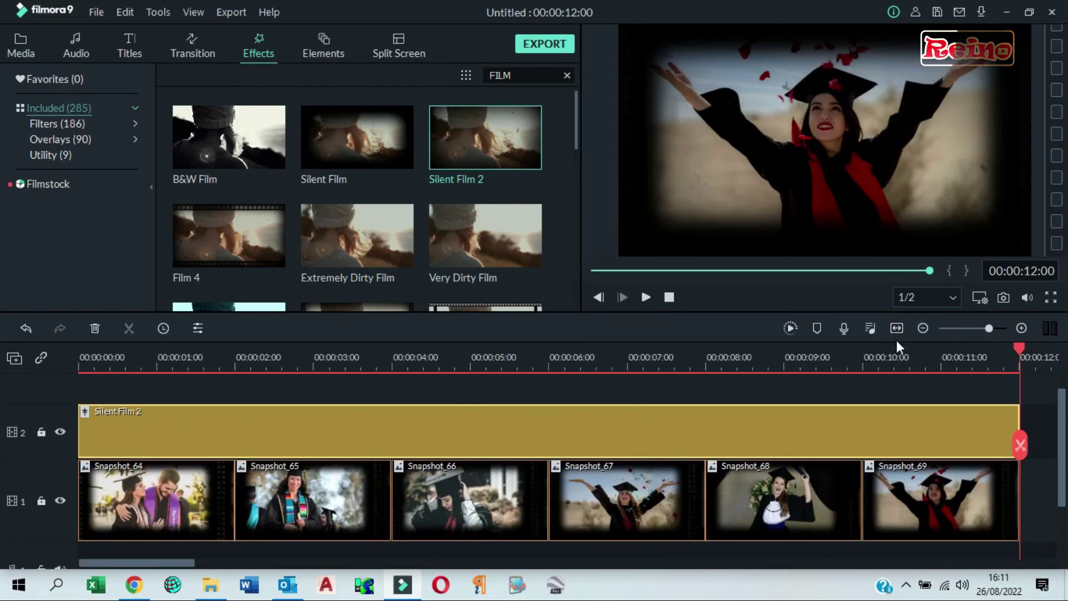
pyautogui.click(669, 296)
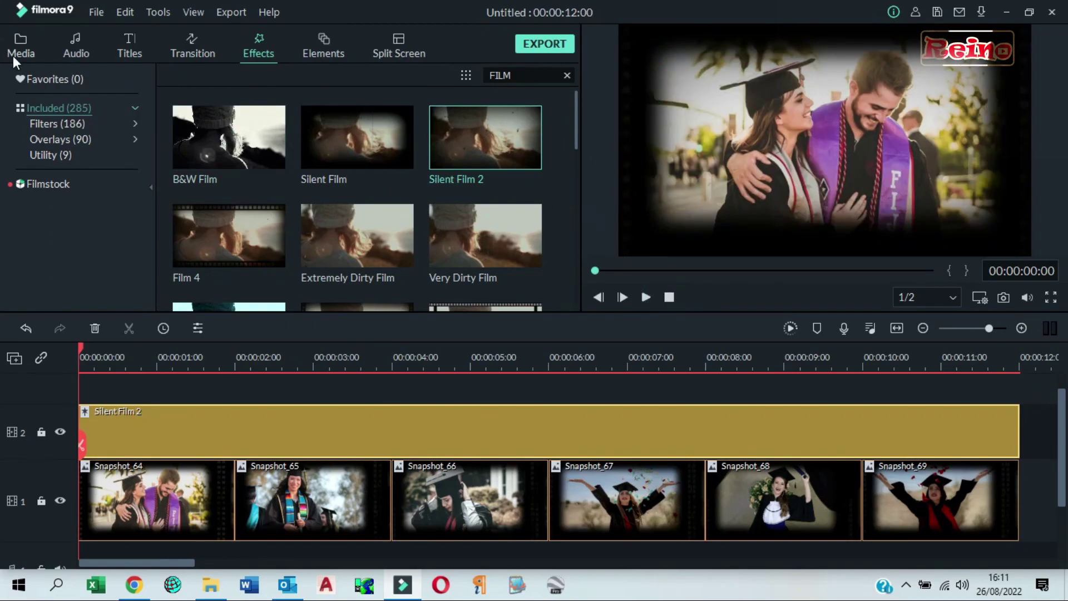
# Step: Find Blurry Roll 1 by searching the transitions for 'ROL'
pyautogui.click(25, 46)
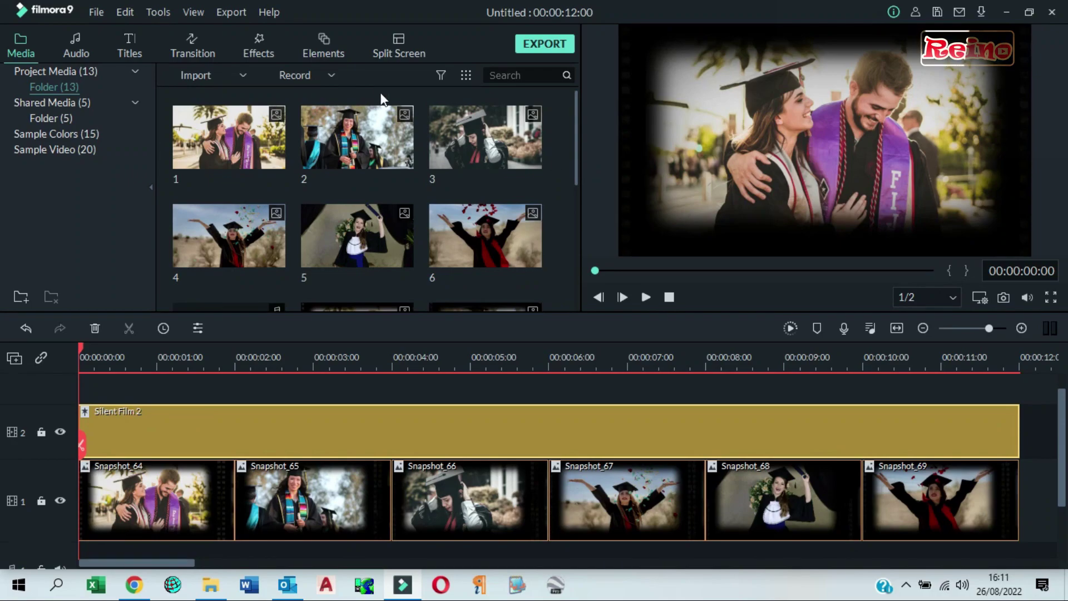
pyautogui.click(191, 44)
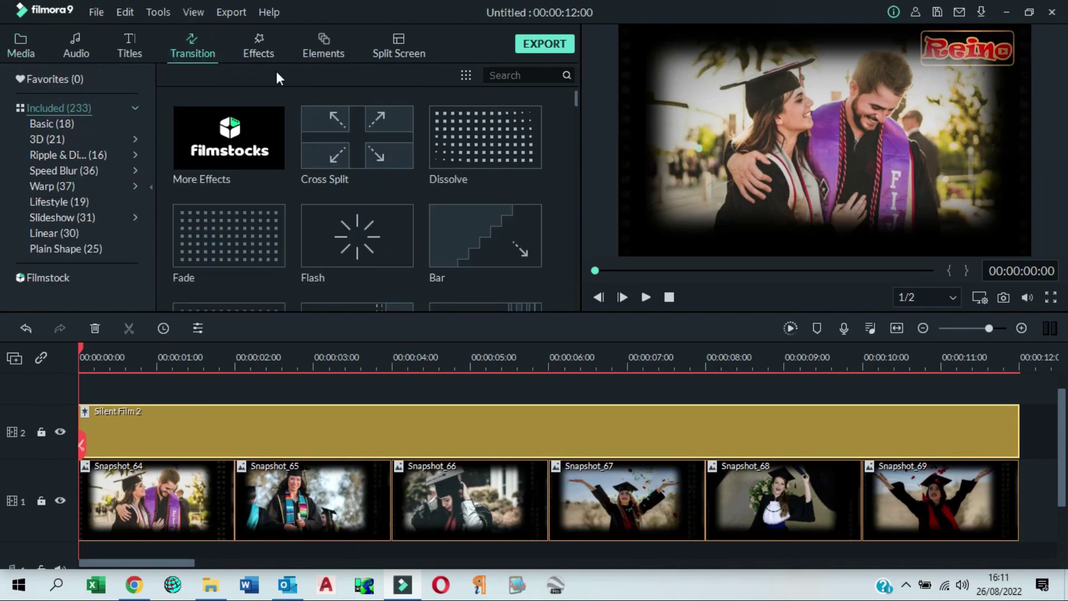
pyautogui.click(515, 74)
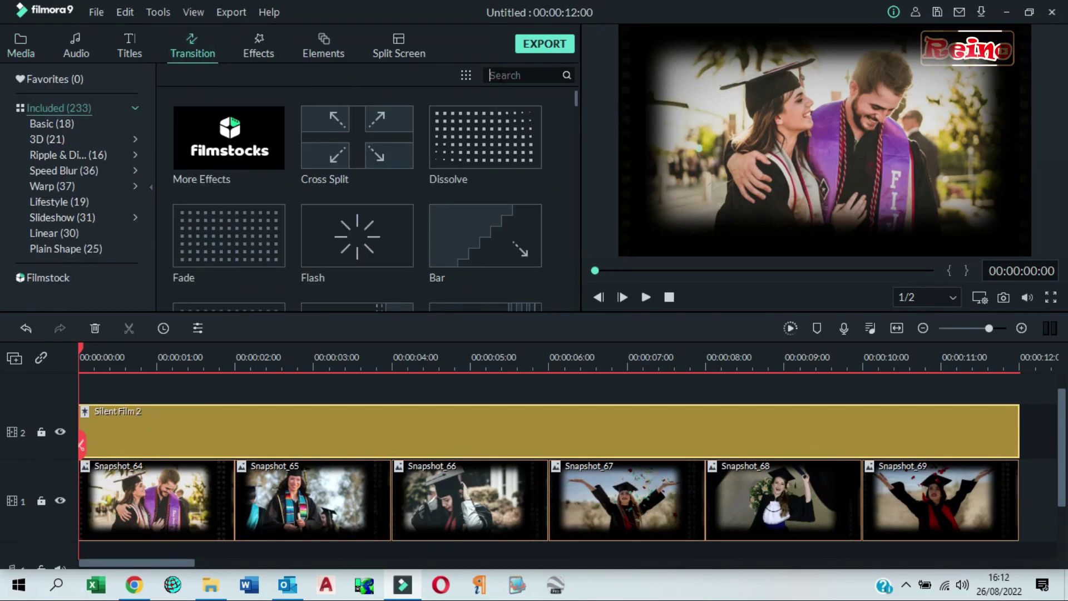
pyautogui.write('ROL')
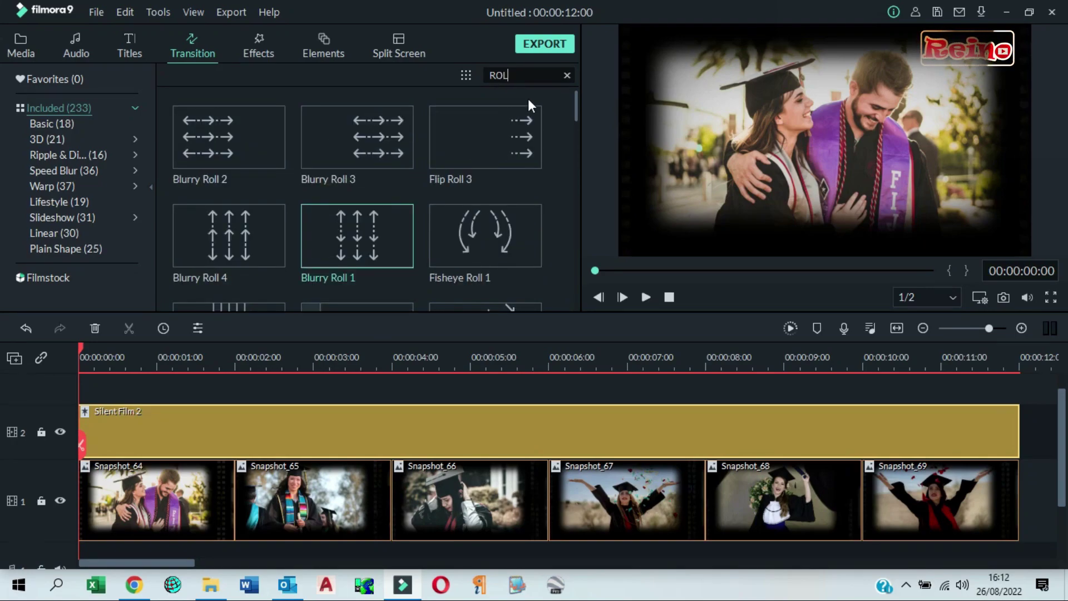
pyautogui.moveTo(575, 109); pyautogui.dragTo(571, 124)
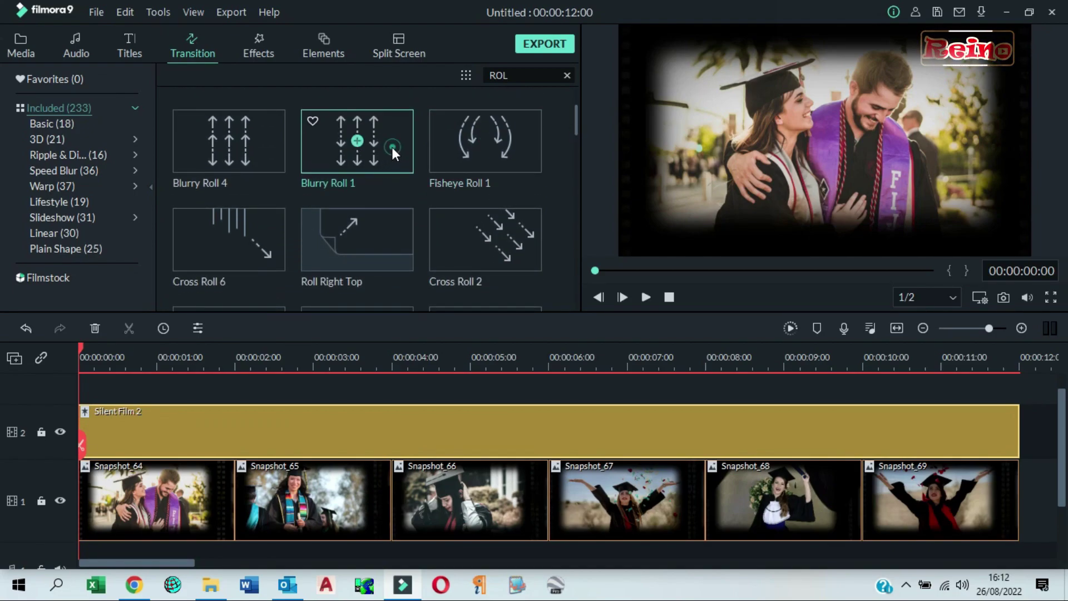
# Step: Add a 1-second Blurry Roll 1 between Snapshot_64 and Snapshot_65
pyautogui.moveTo(392, 147); pyautogui.dragTo(248, 496)
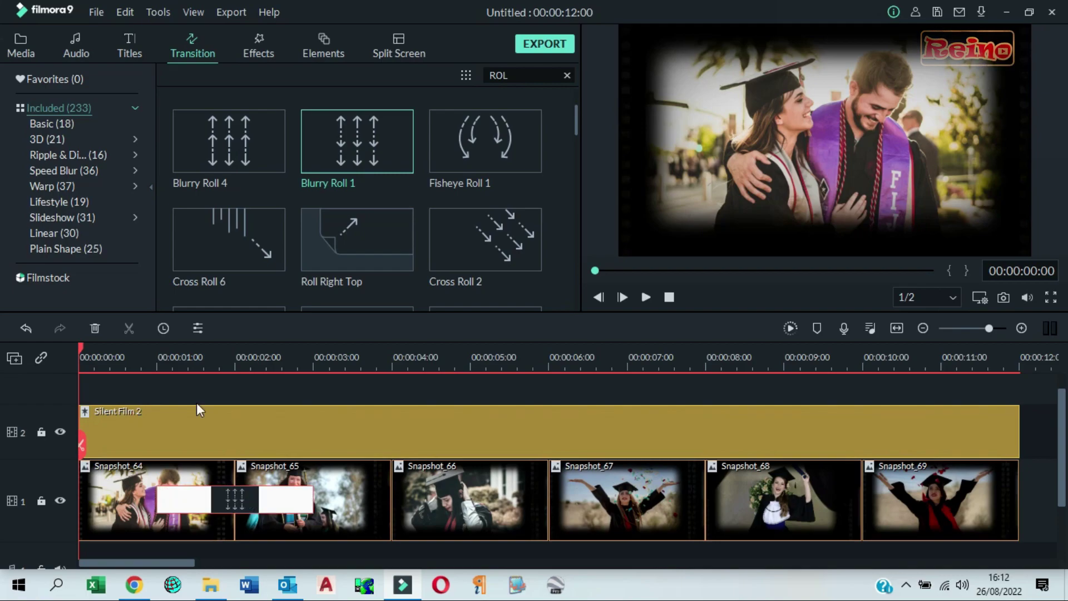
pyautogui.click(168, 325)
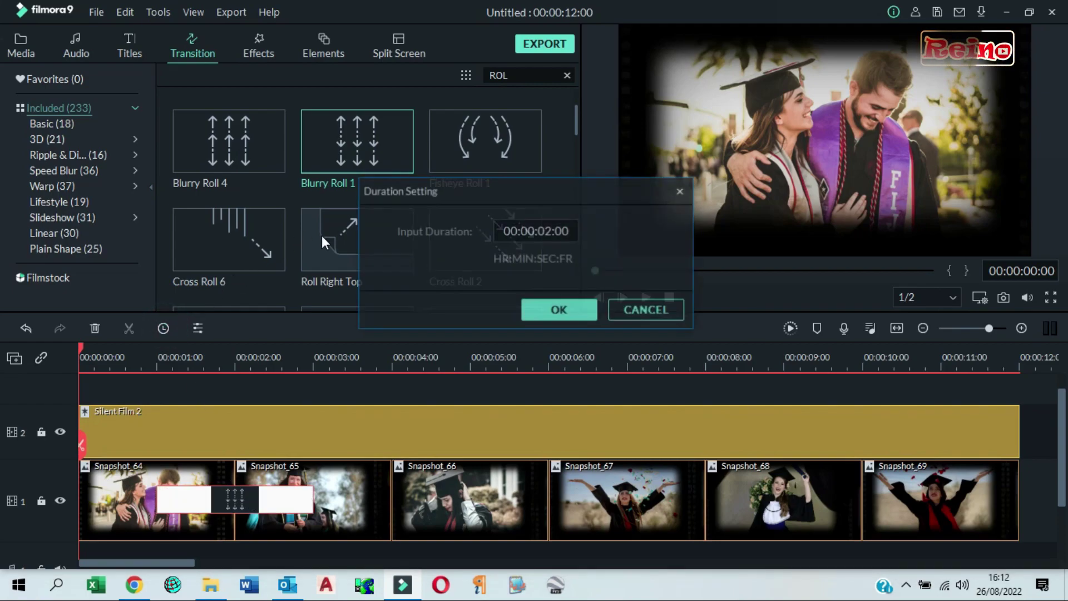
pyautogui.click(548, 232)
pyautogui.click(548, 232)
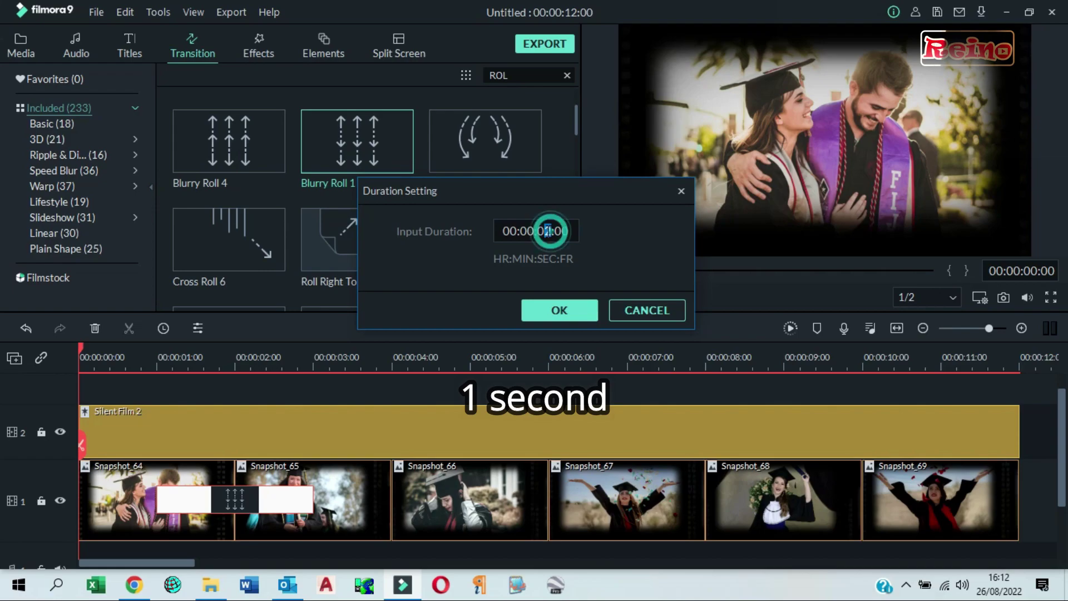
pyautogui.write('1')
pyautogui.click(559, 310)
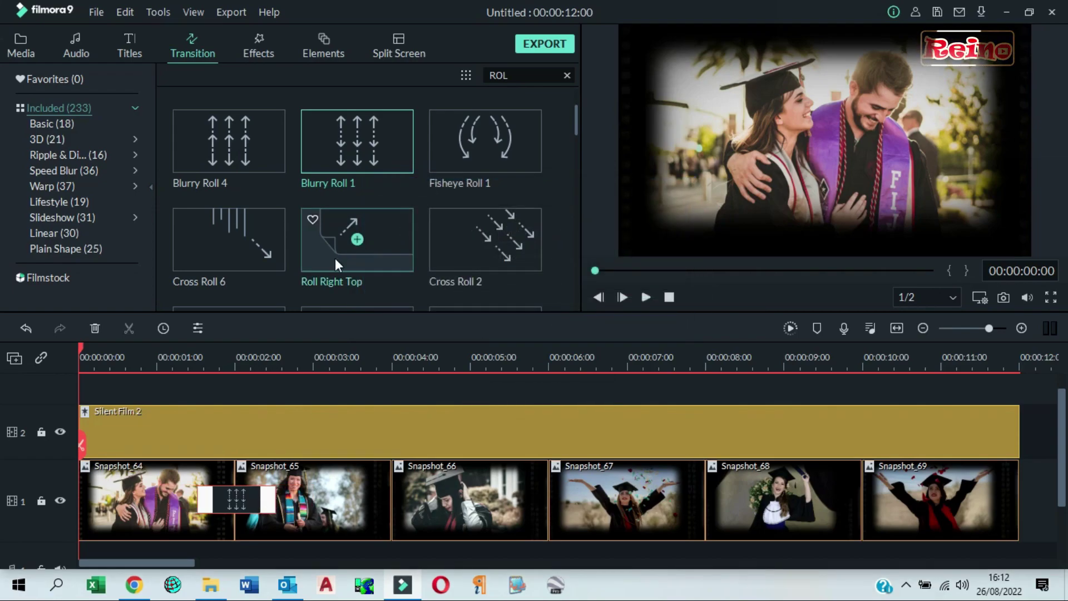
# Step: Add a 1-second Blurry Roll 1 between Snapshot_65 and Snapshot_66
pyautogui.moveTo(376, 141); pyautogui.dragTo(359, 469)
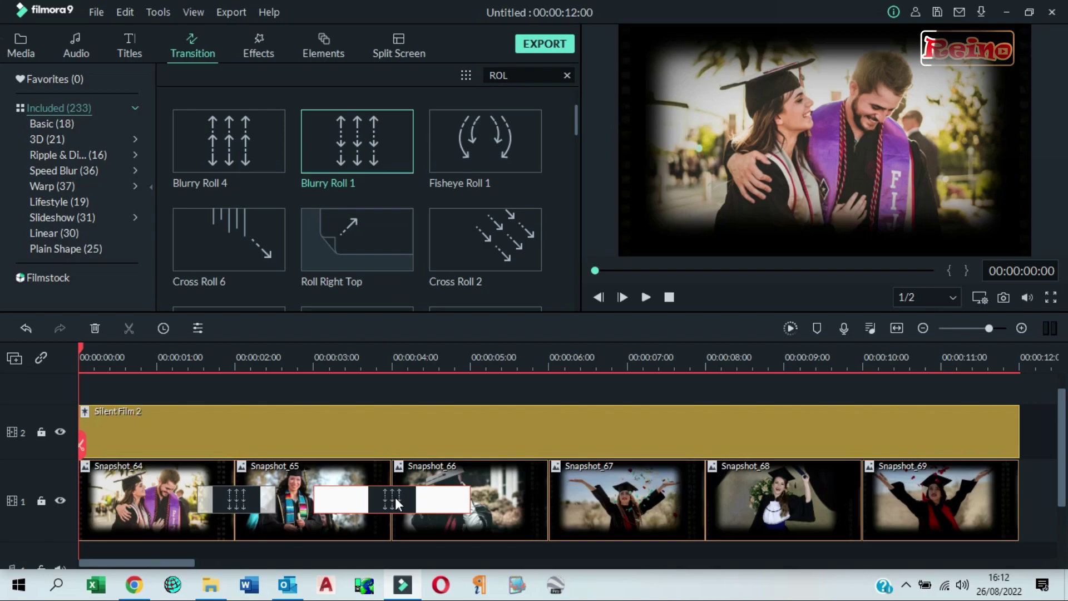
pyautogui.click(165, 328)
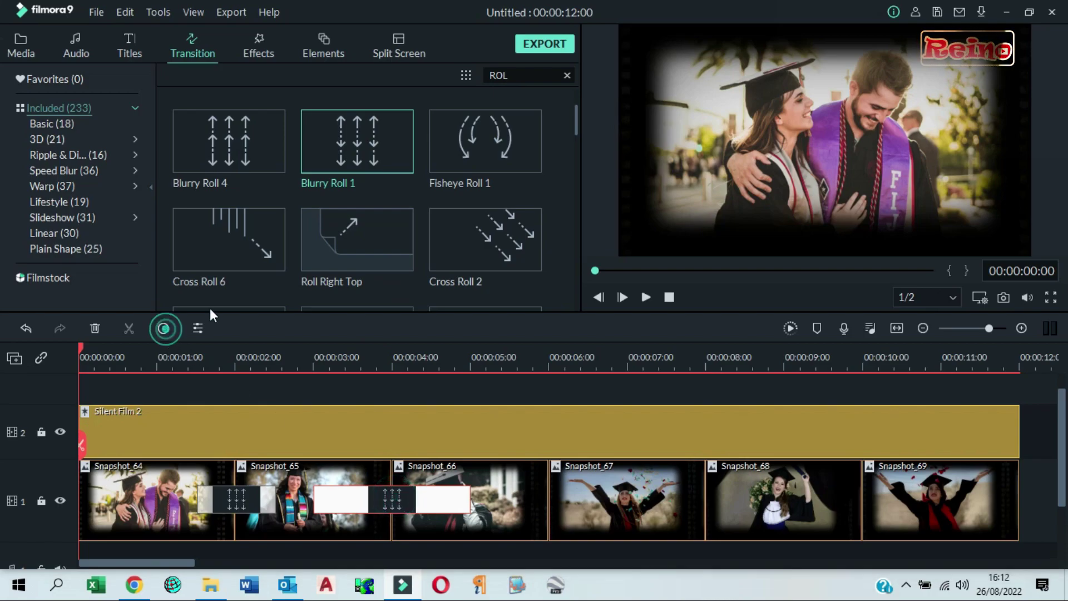
pyautogui.doubleClick(545, 231)
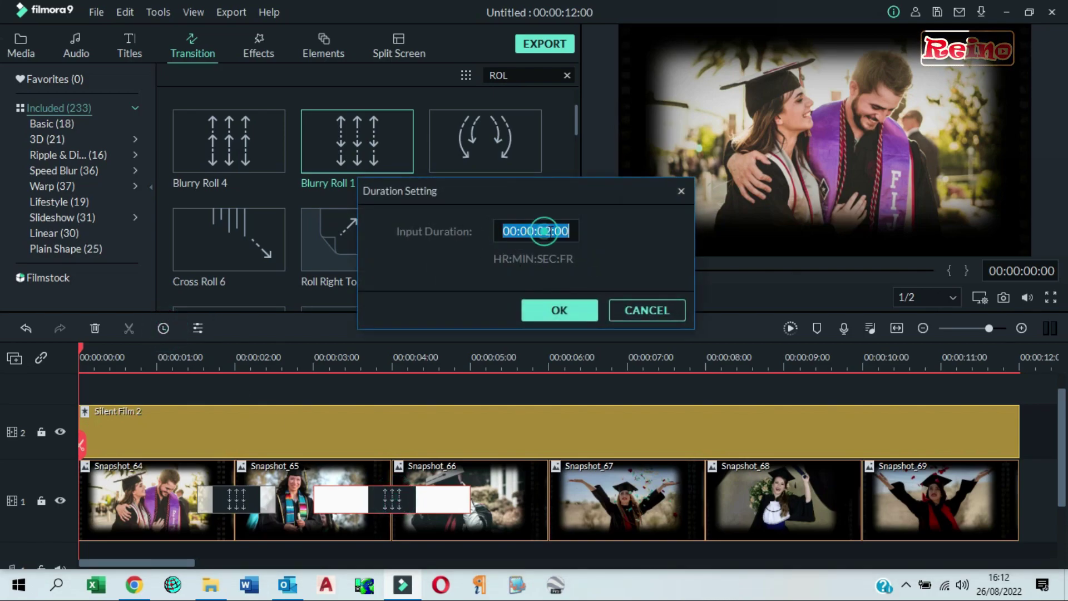
pyautogui.click(547, 231)
pyautogui.click(572, 310)
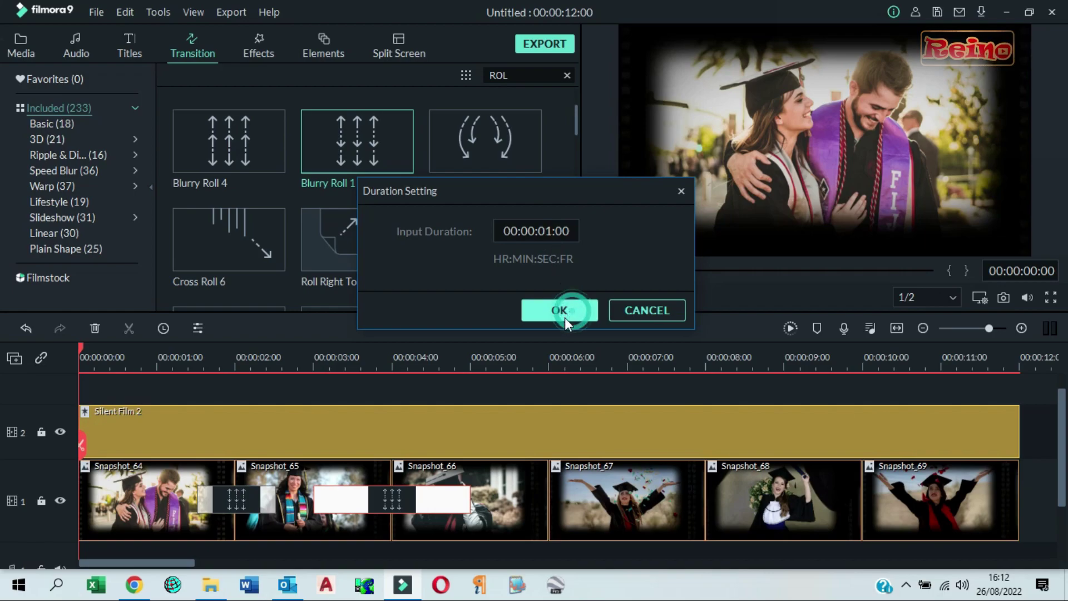
# Step: Add a 1-second Blurry Roll 1 between Snapshot_66 and Snapshot_67
pyautogui.moveTo(489, 240)
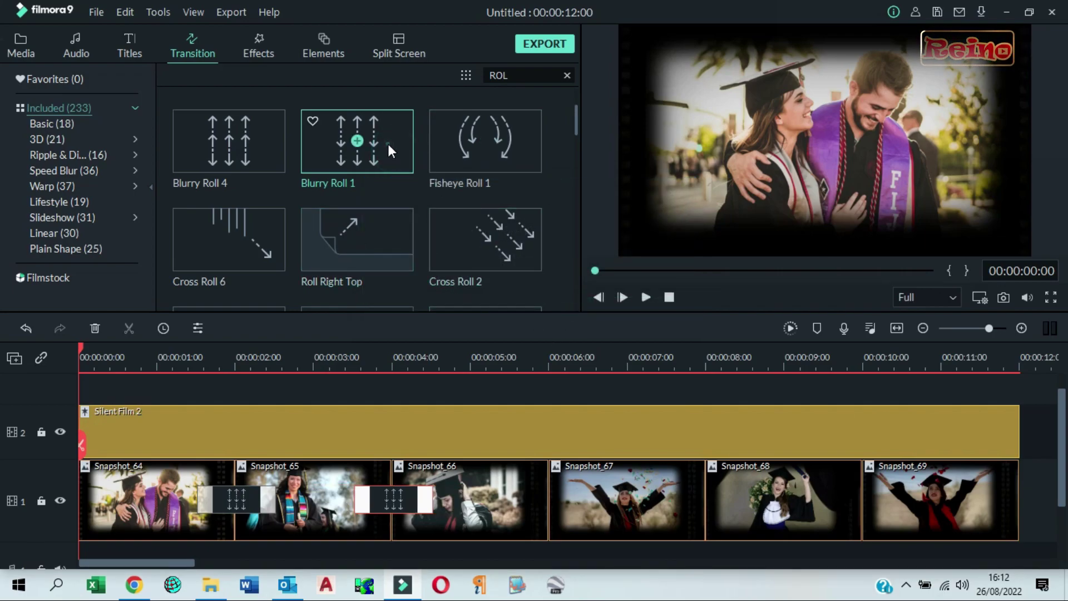
pyautogui.moveTo(388, 144); pyautogui.dragTo(545, 489)
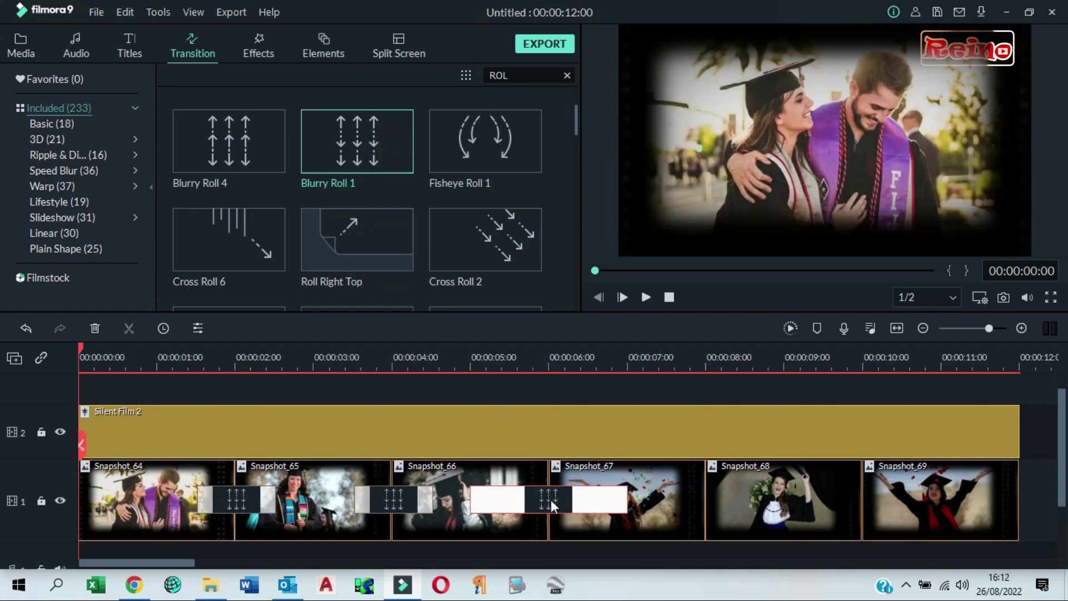
pyautogui.click(165, 329)
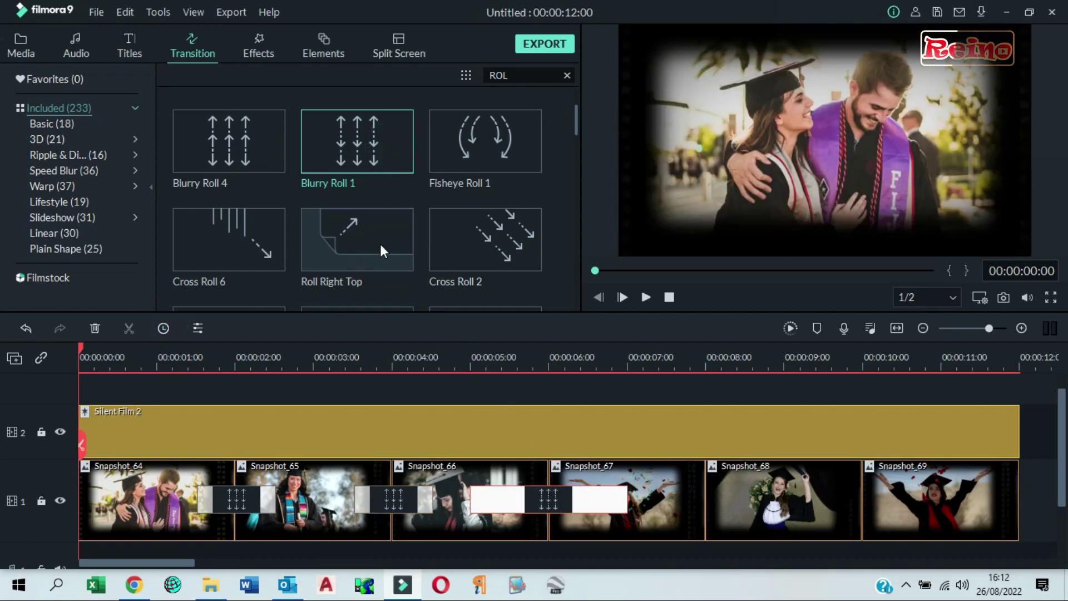
pyautogui.doubleClick(547, 232)
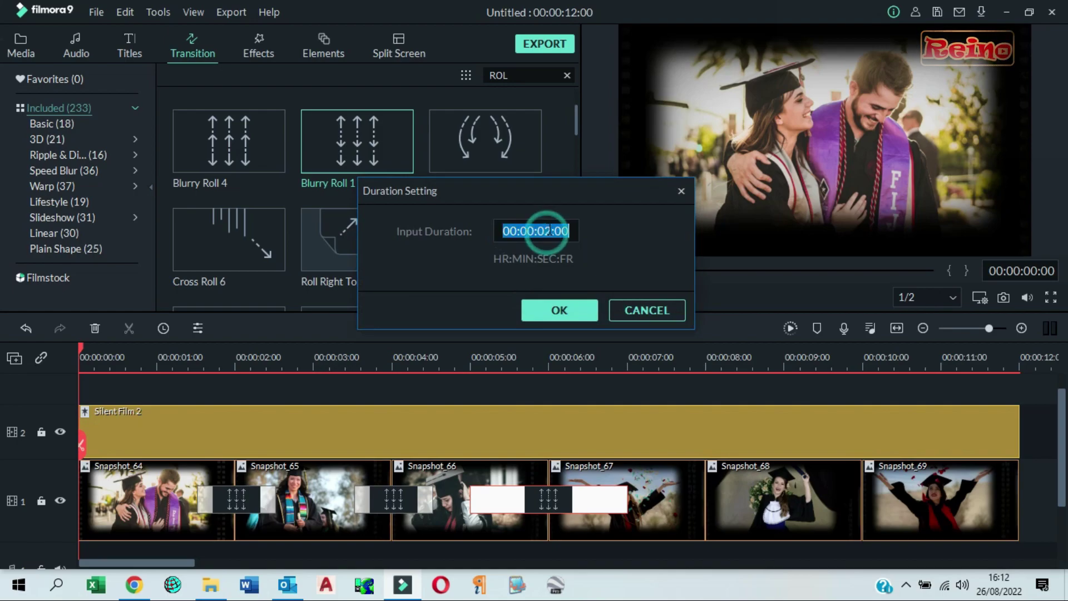
pyautogui.write('01')
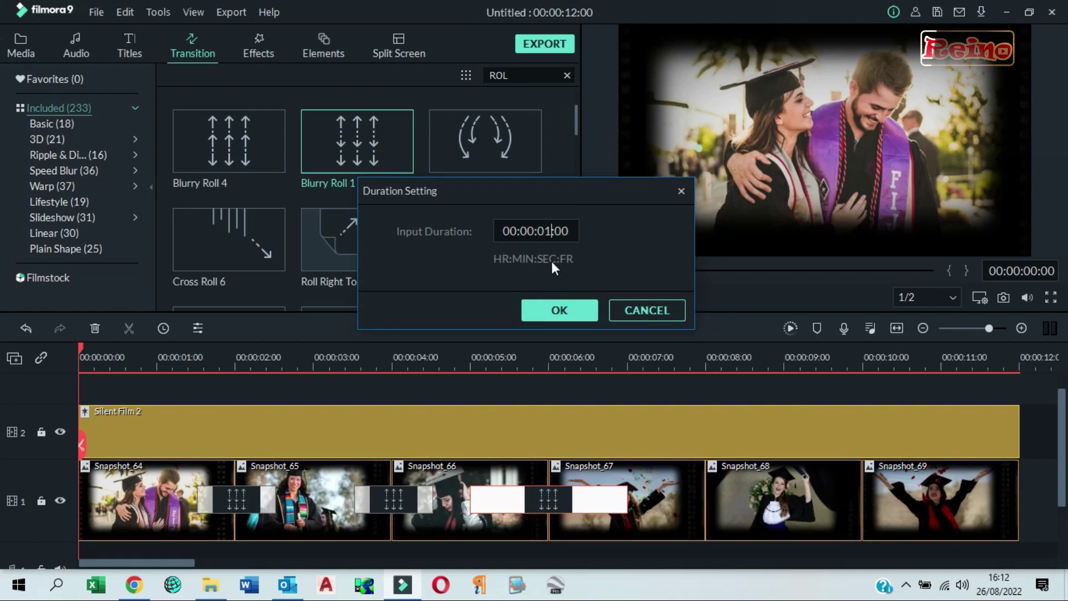
pyautogui.click(554, 305)
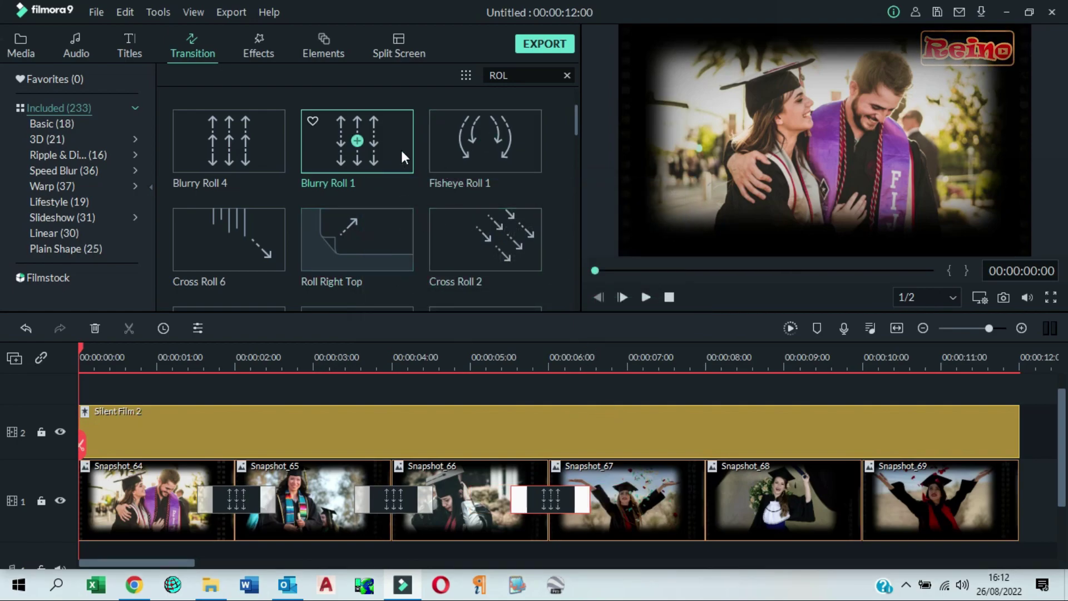
# Step: Add a 1-second Blurry Roll 1 between Snapshot_67 and Snapshot_68
pyautogui.moveTo(402, 150); pyautogui.dragTo(666, 460)
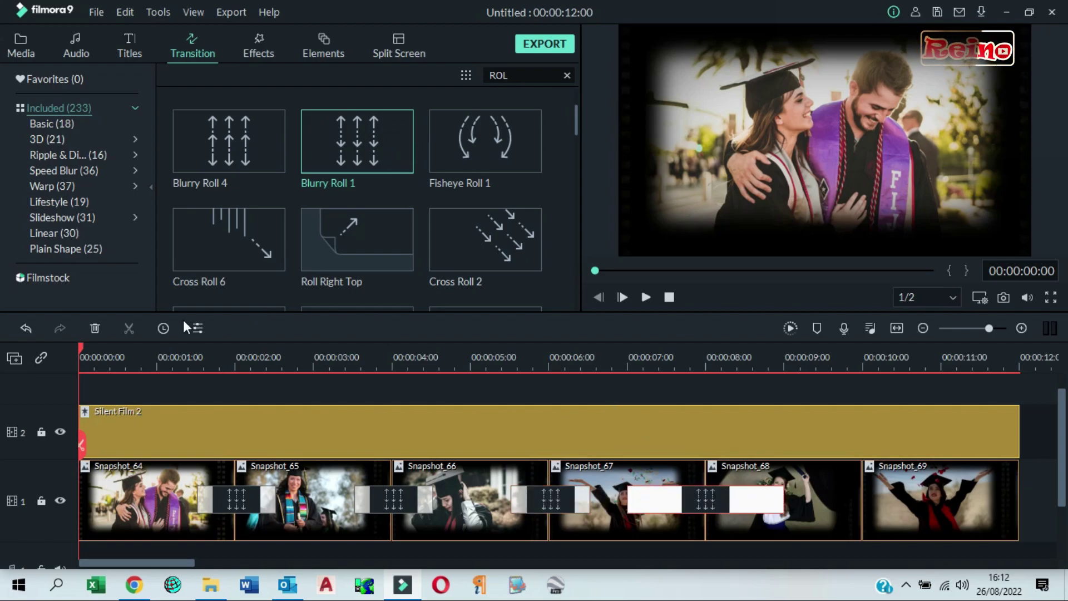
pyautogui.hotkey('ctrl', 'e')
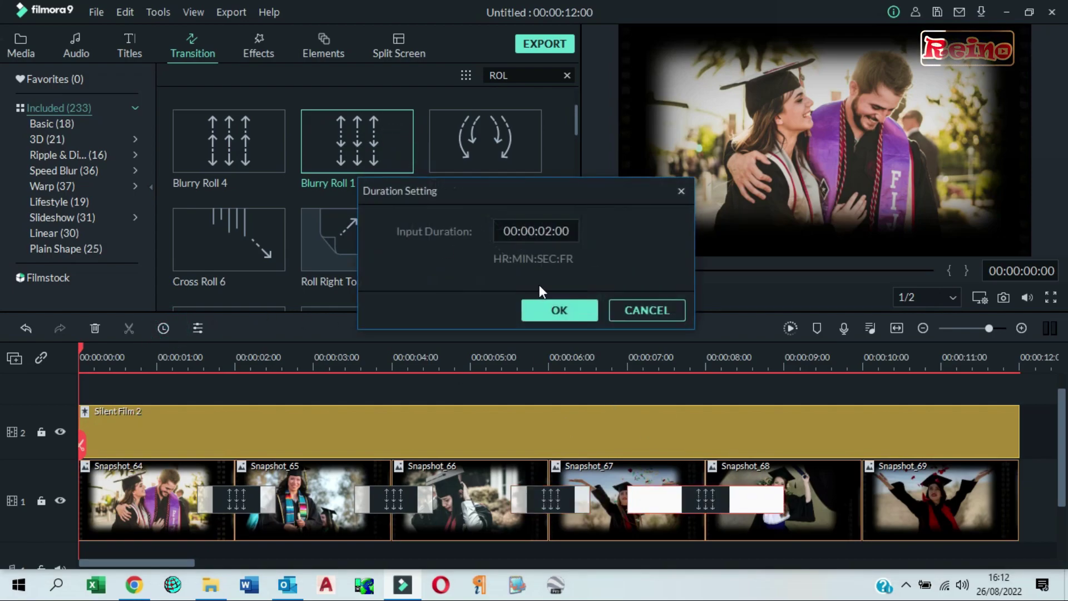
pyautogui.doubleClick(550, 230)
pyautogui.click(550, 230)
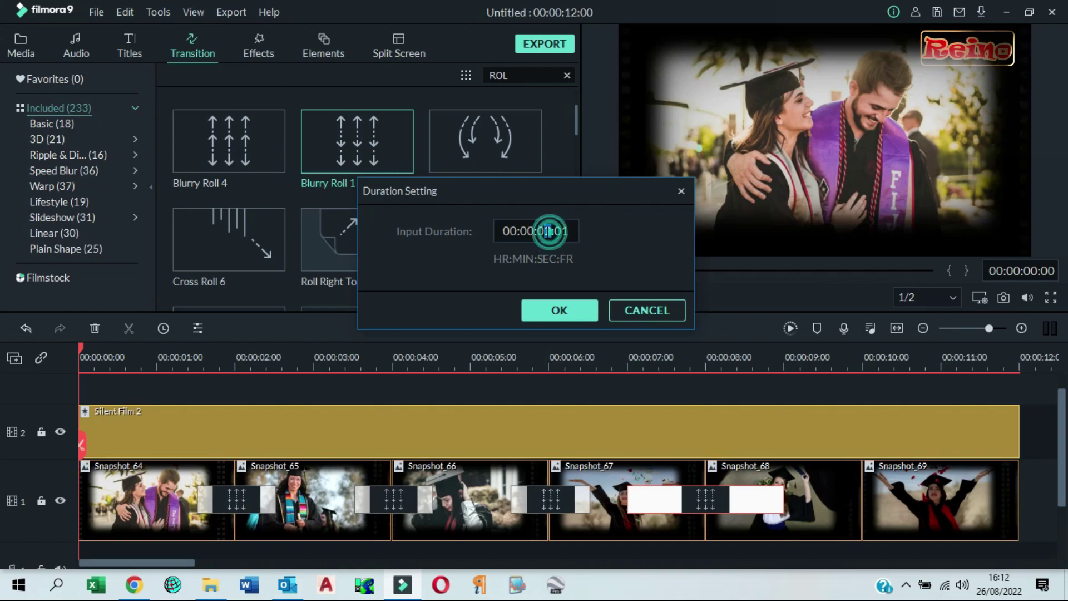
pyautogui.press('BackSpace')
pyautogui.write('1')
pyautogui.click(573, 232)
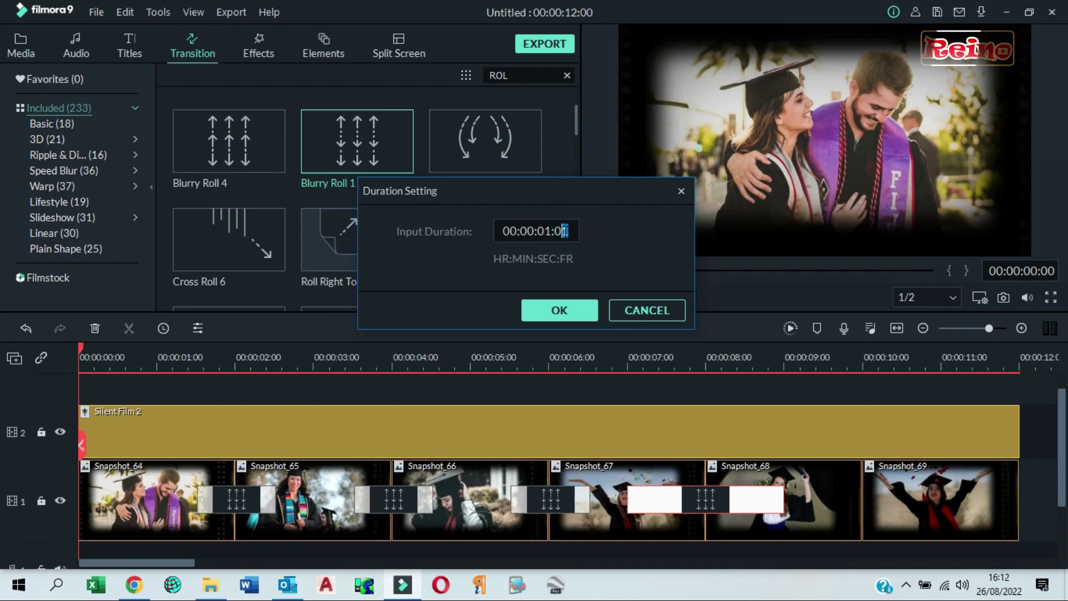
pyautogui.click(564, 310)
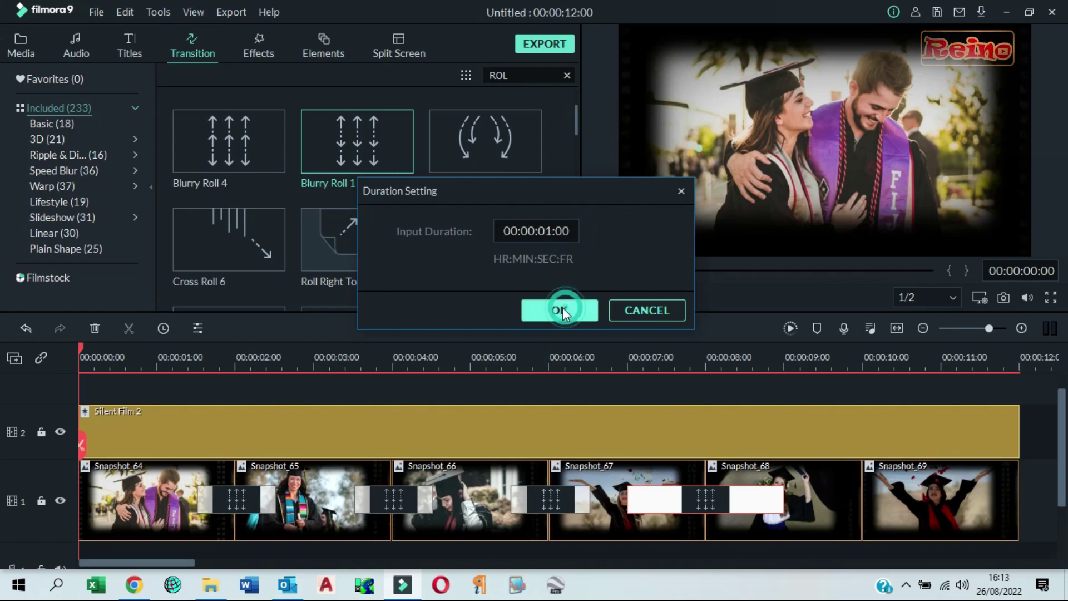
pyautogui.click(548, 307)
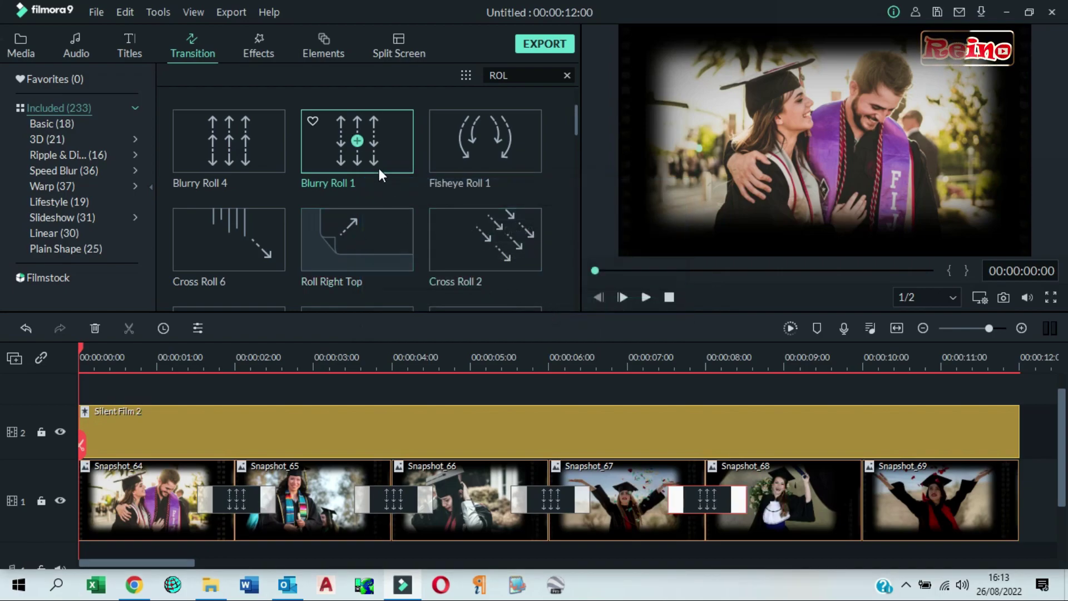
# Step: Add a 1-second Blurry Roll 1 between Snapshot_68 and Snapshot_69
pyautogui.moveTo(386, 165); pyautogui.dragTo(832, 480)
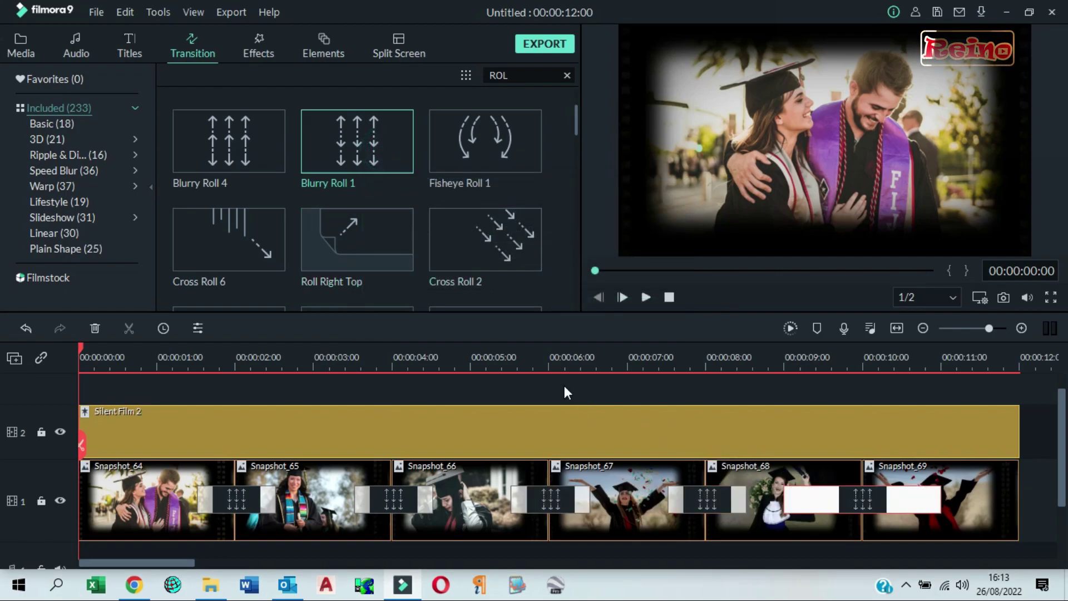
pyautogui.click(163, 328)
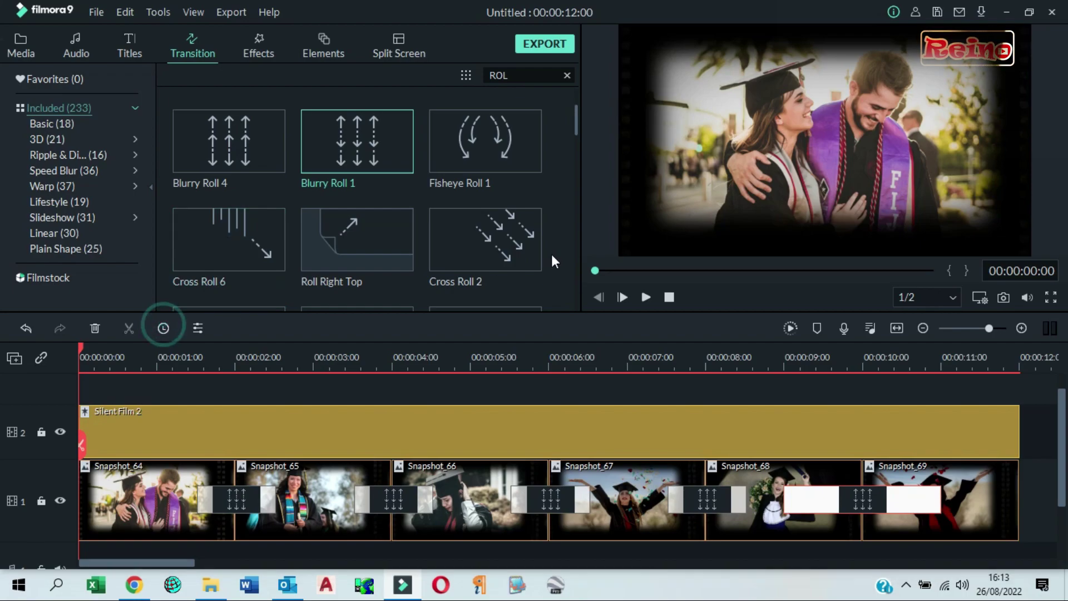
pyautogui.click(553, 235)
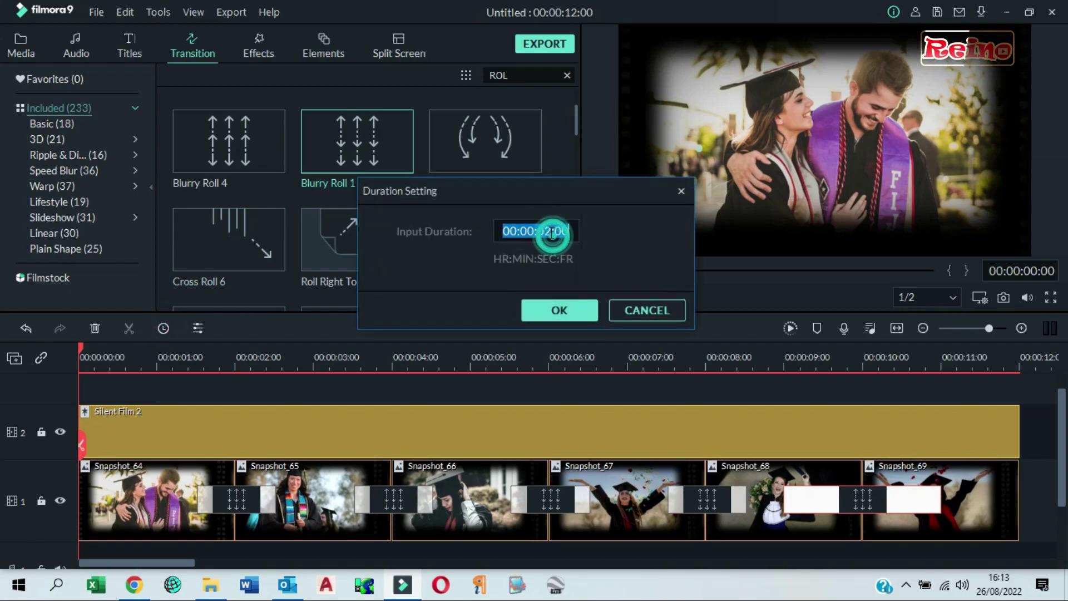
pyautogui.click(551, 233)
pyautogui.write('1')
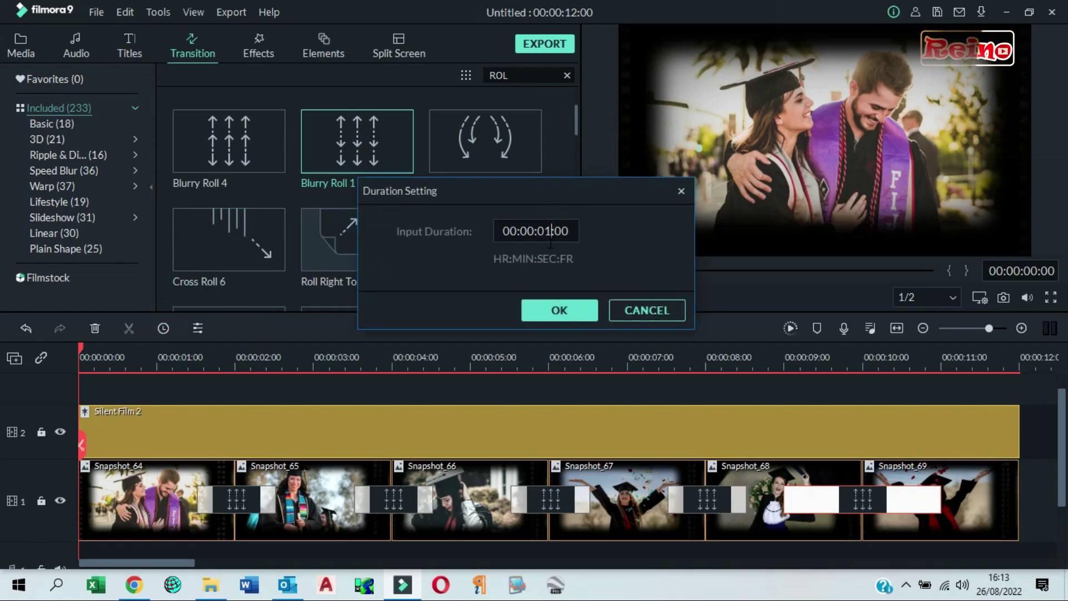
pyautogui.click(549, 309)
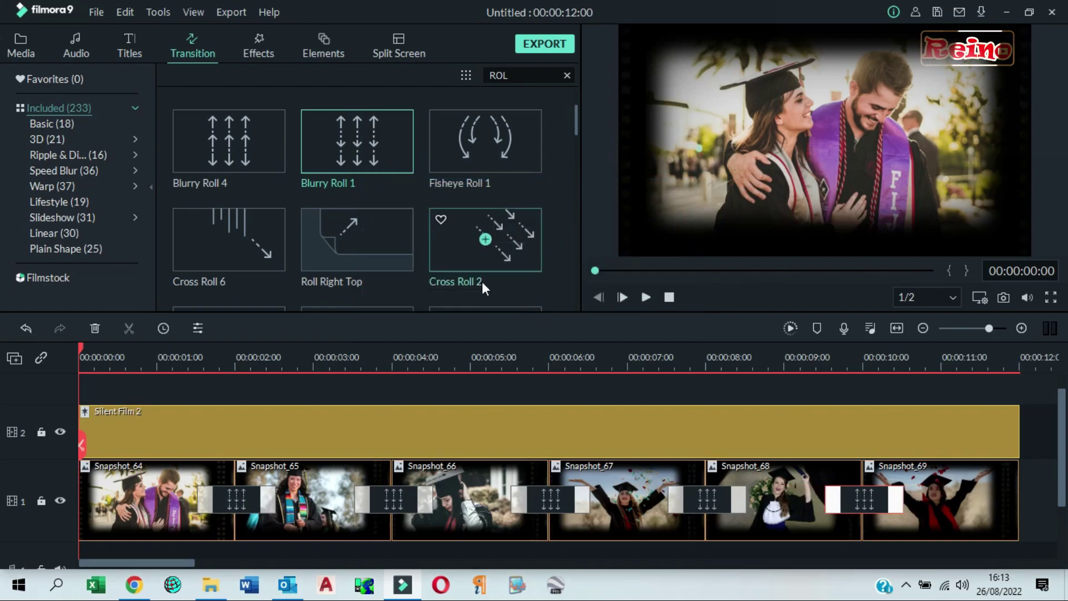
# Step: Place Camera Shutter SFX from project media onto the audio track
pyautogui.click(26, 52)
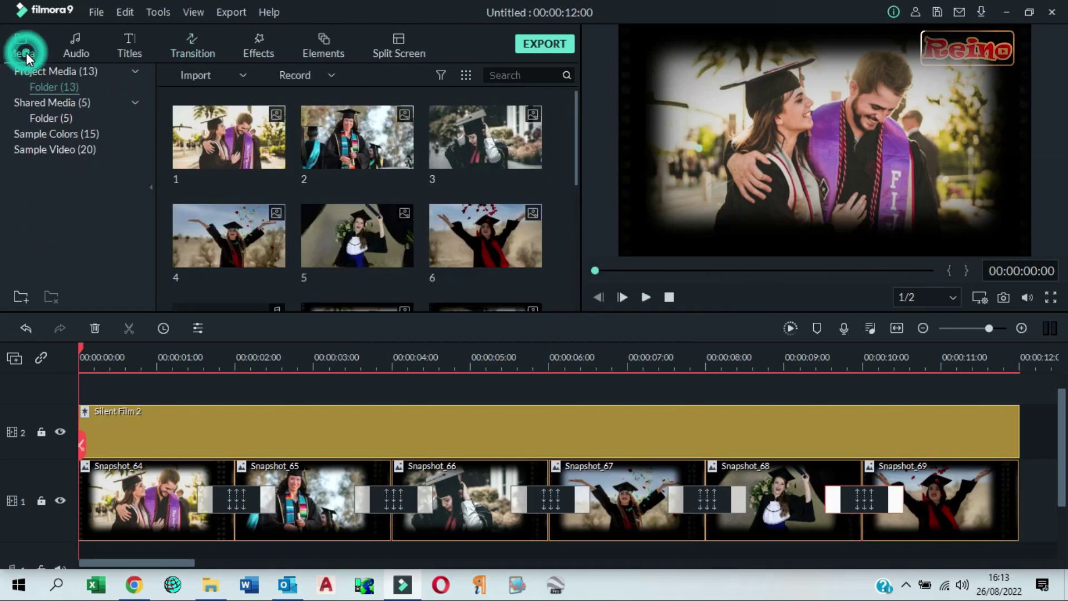
pyautogui.moveTo(577, 165); pyautogui.dragTo(575, 228)
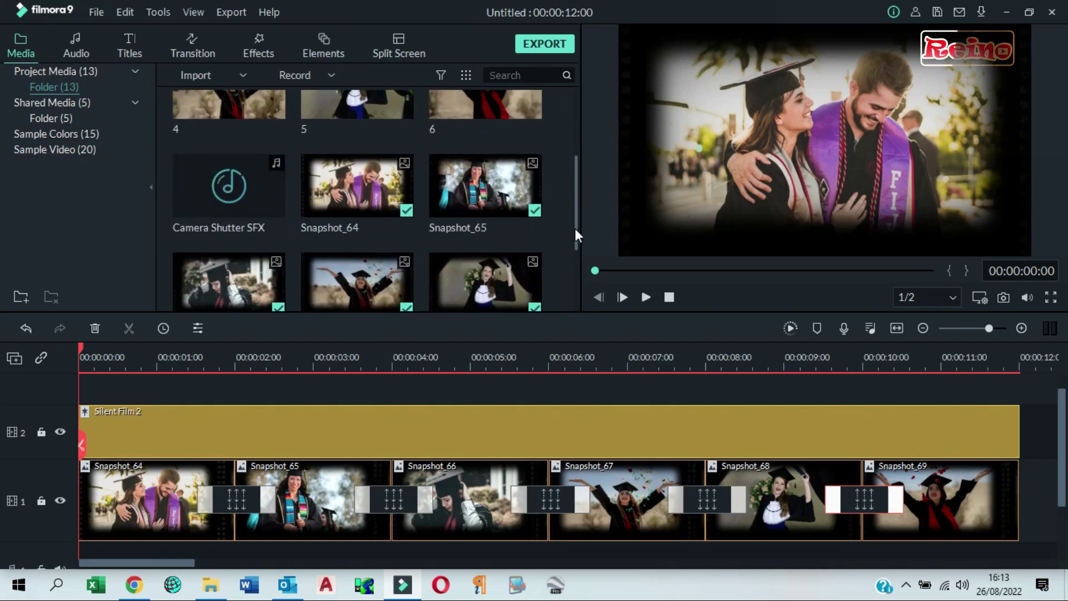
pyautogui.moveTo(240, 186)
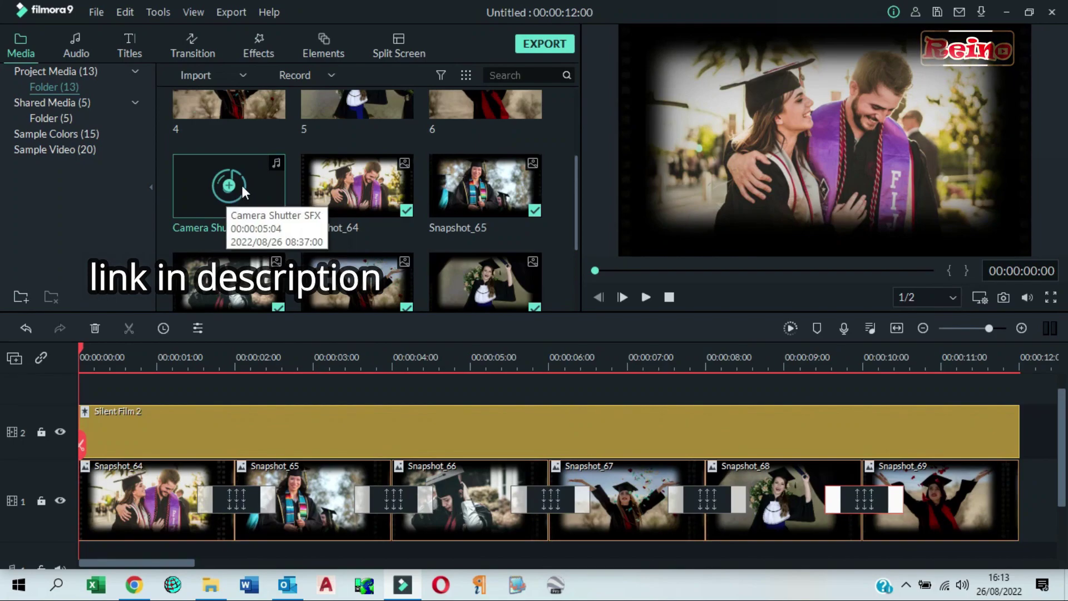
pyautogui.moveTo(245, 187); pyautogui.dragTo(152, 499)
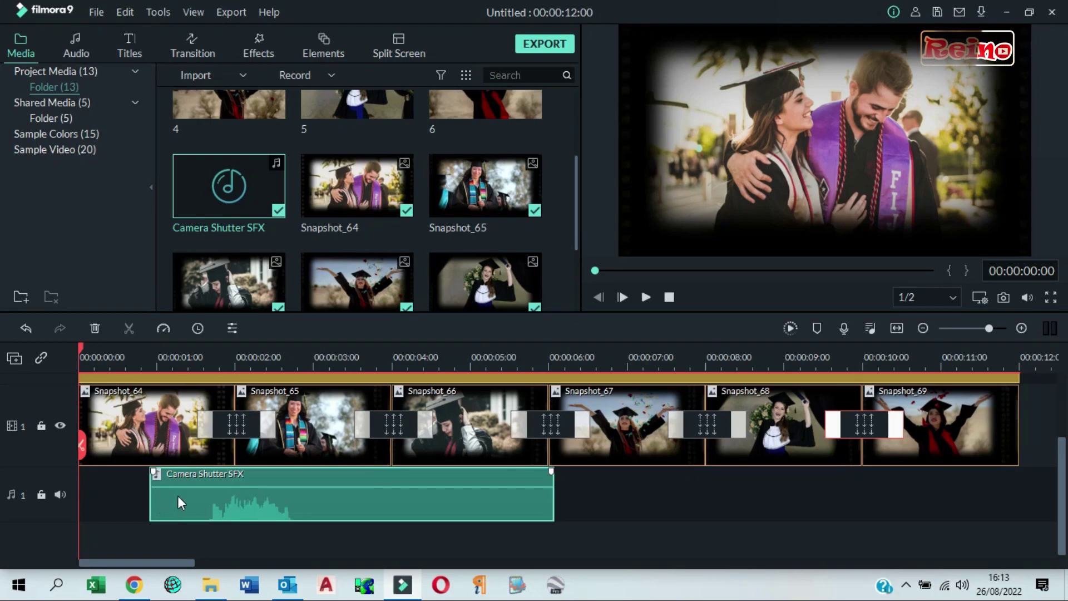
# Step: Trim the shutter sound to run from 00:00:01:15 to about 00:00:02:20
pyautogui.moveTo(78, 343); pyautogui.dragTo(206, 383)
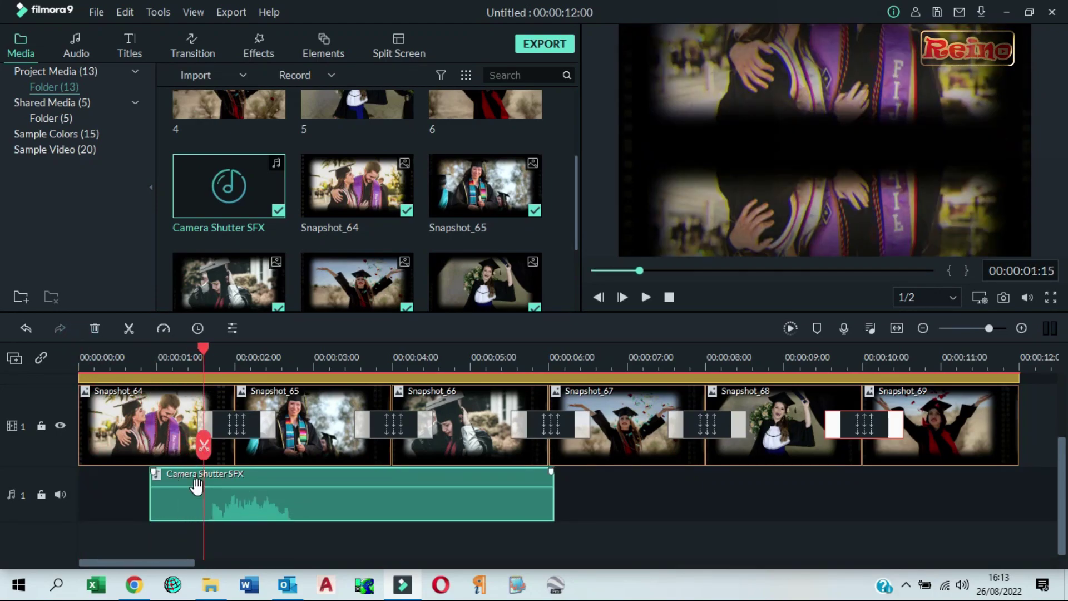
pyautogui.click(203, 448)
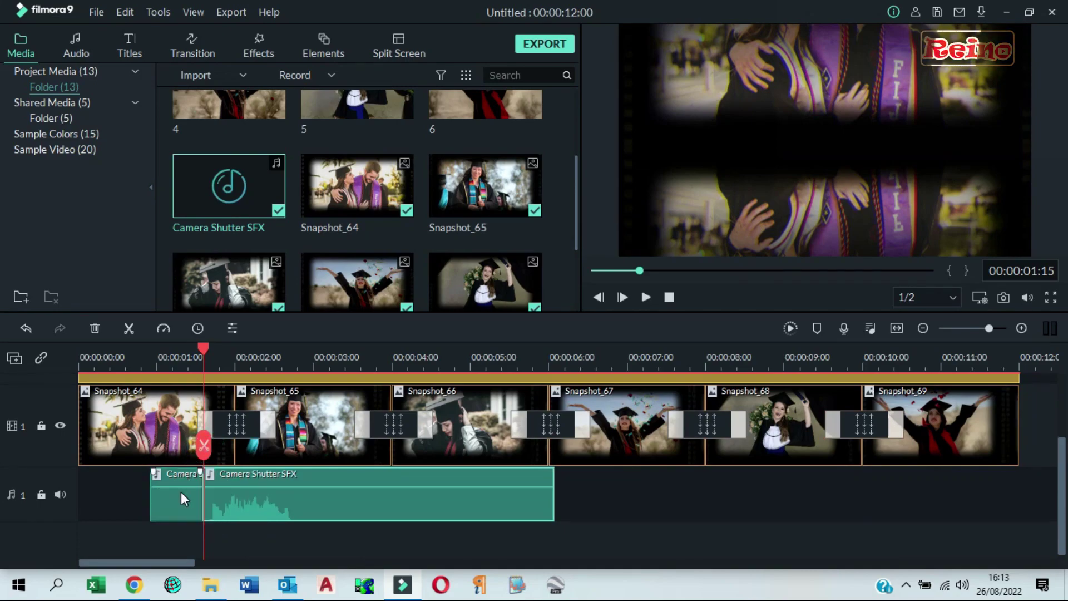
pyautogui.click(182, 492)
pyautogui.click(96, 325)
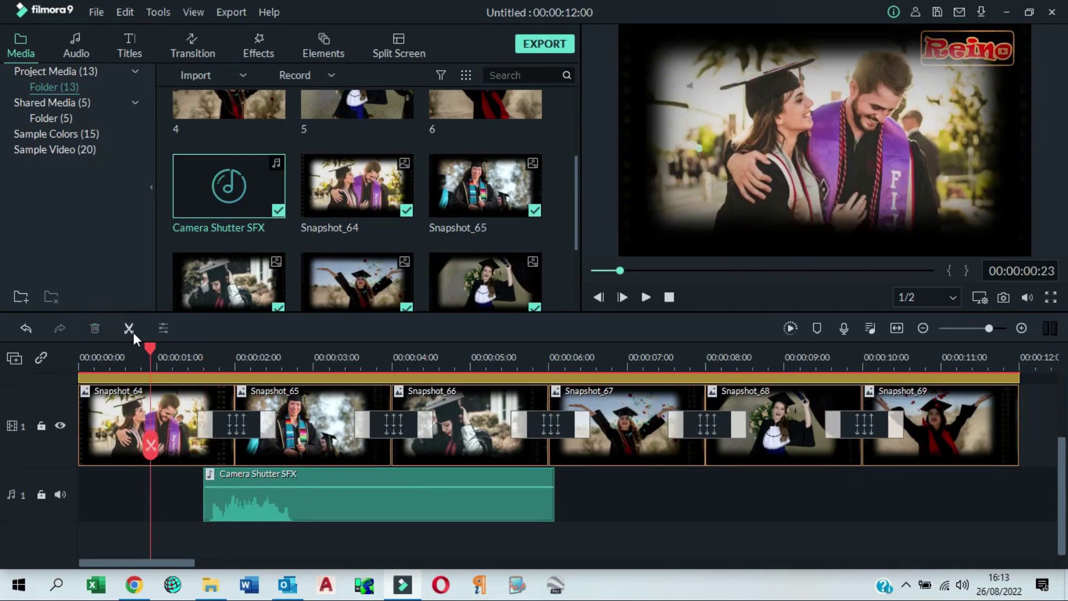
pyautogui.moveTo(150, 348); pyautogui.dragTo(302, 391)
pyautogui.click(300, 445)
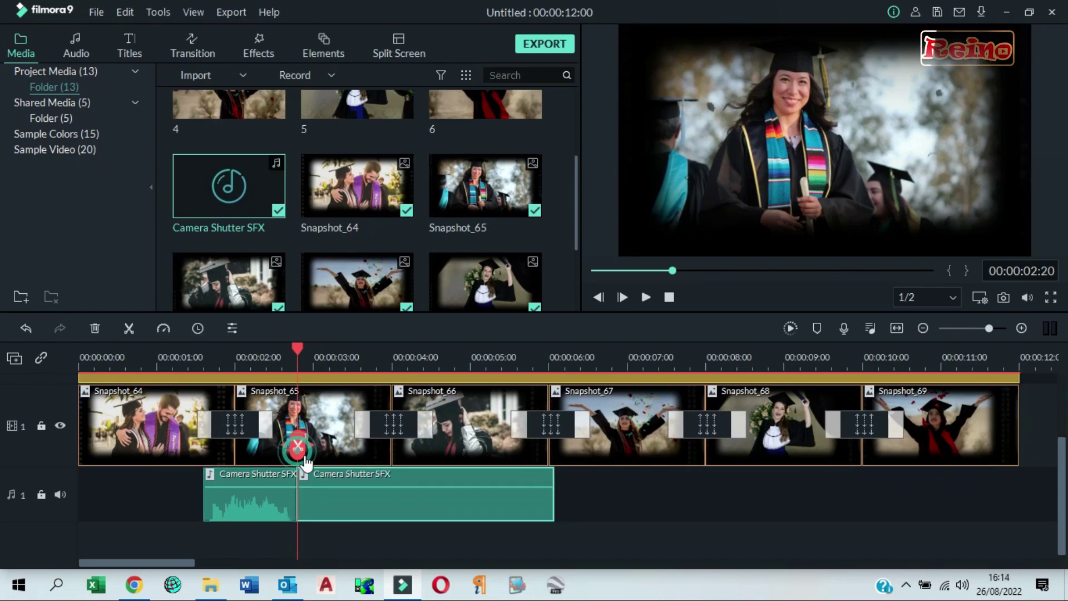
pyautogui.click(94, 328)
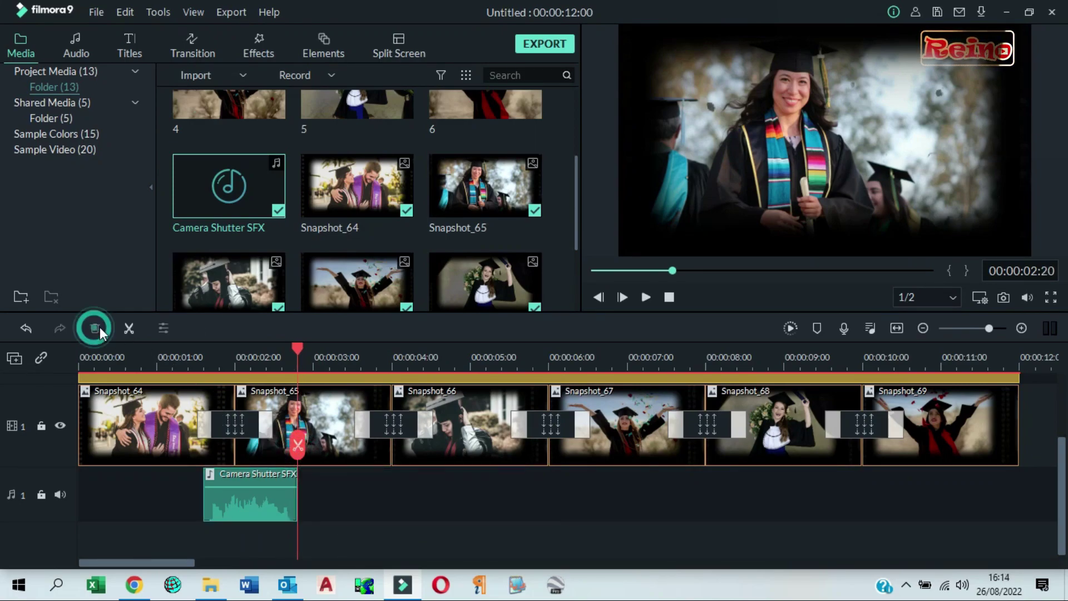
# Step: Nudge the shutter sound slightly earlier and copy the clip
pyautogui.moveTo(267, 481); pyautogui.dragTo(252, 480)
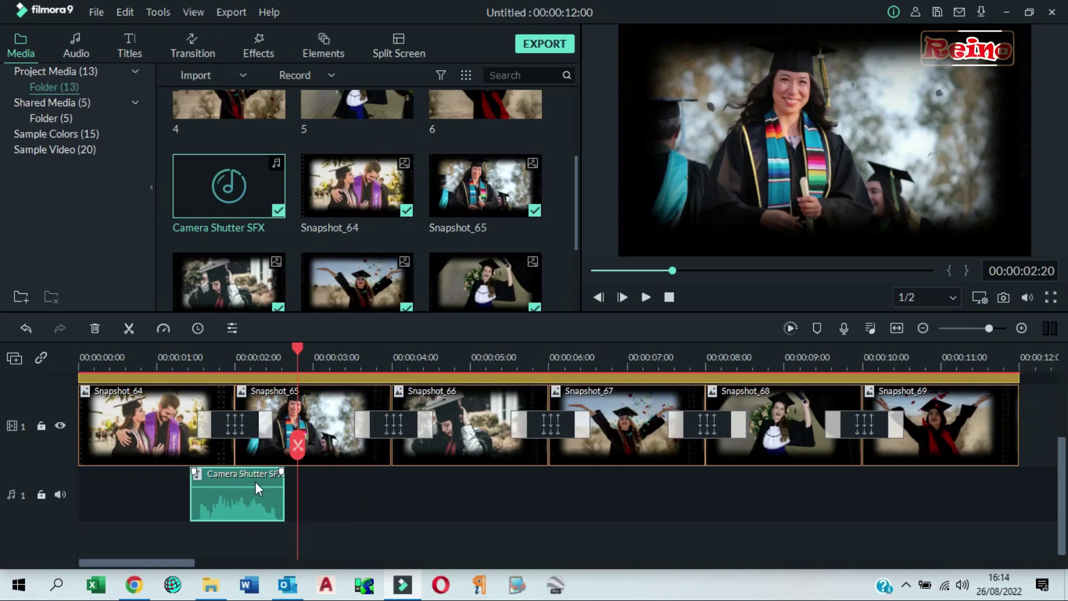
pyautogui.moveTo(250, 478); pyautogui.dragTo(248, 478)
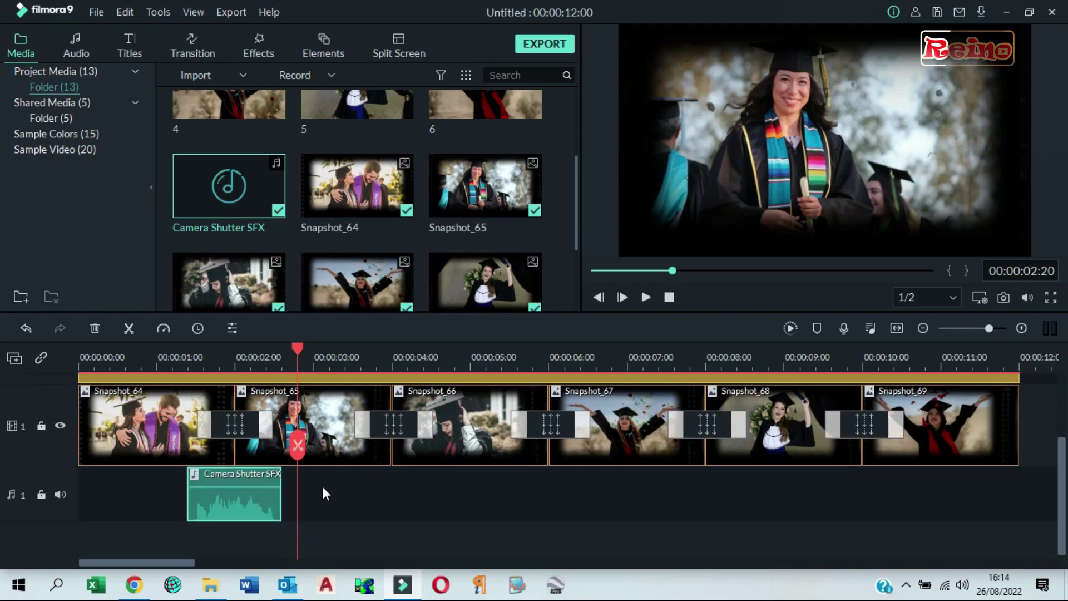
pyautogui.rightClick(250, 481)
pyautogui.click(282, 235)
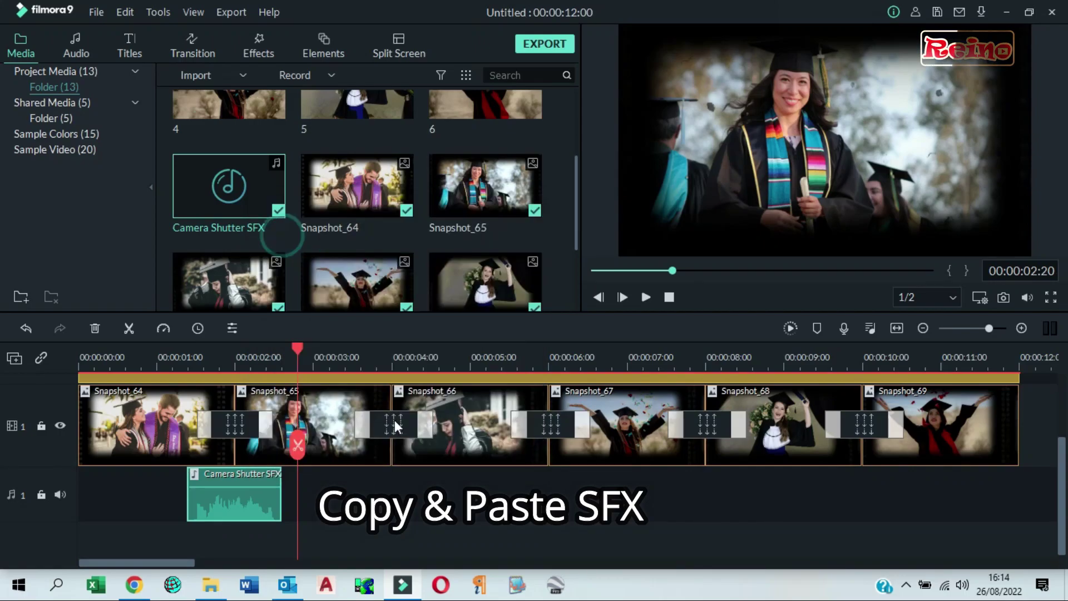
# Step: Paste shutter sound copies at 00:00:03:10, 00:00:05:11, 00:00:07:11 and 00:00:09:11
pyautogui.moveTo(299, 347); pyautogui.dragTo(348, 356)
pyautogui.click(374, 496)
pyautogui.hotkey('ctrl', 'v')
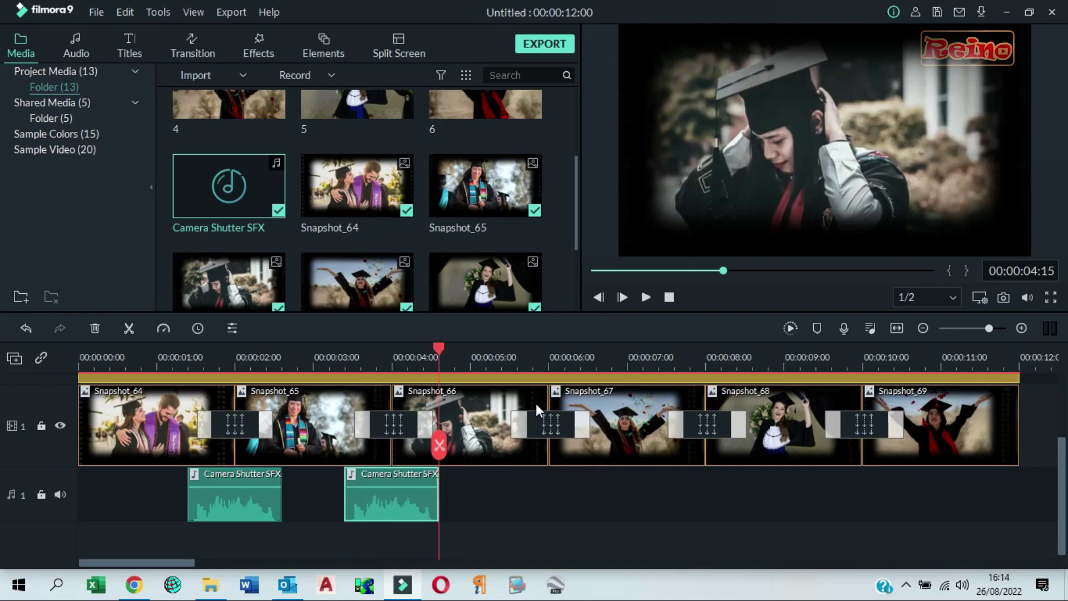
pyautogui.moveTo(440, 348); pyautogui.dragTo(506, 362)
pyautogui.click(523, 504)
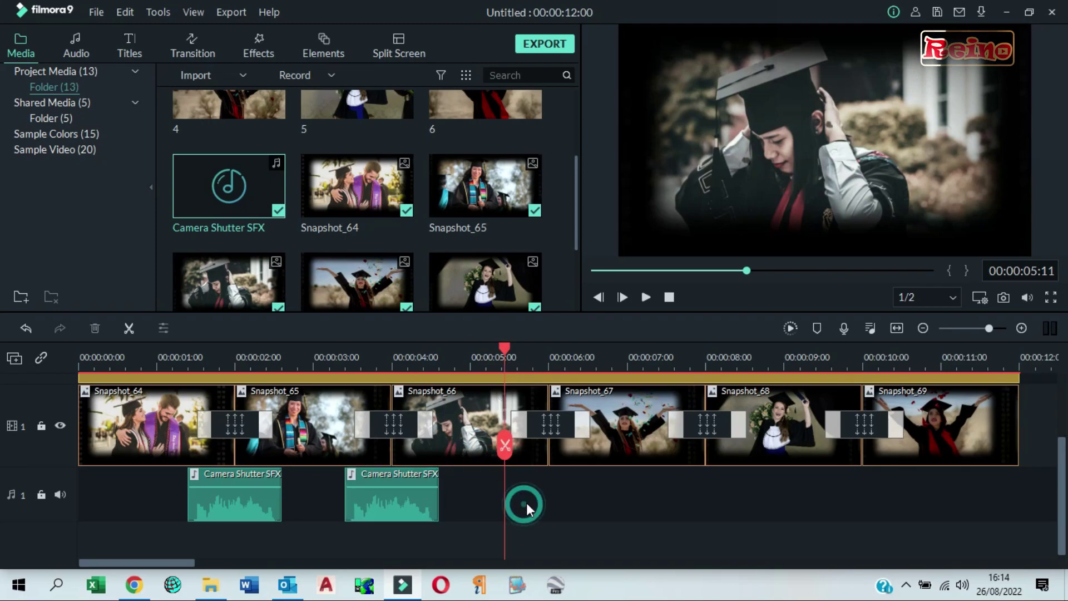
pyautogui.hotkey('ctrl', 'v')
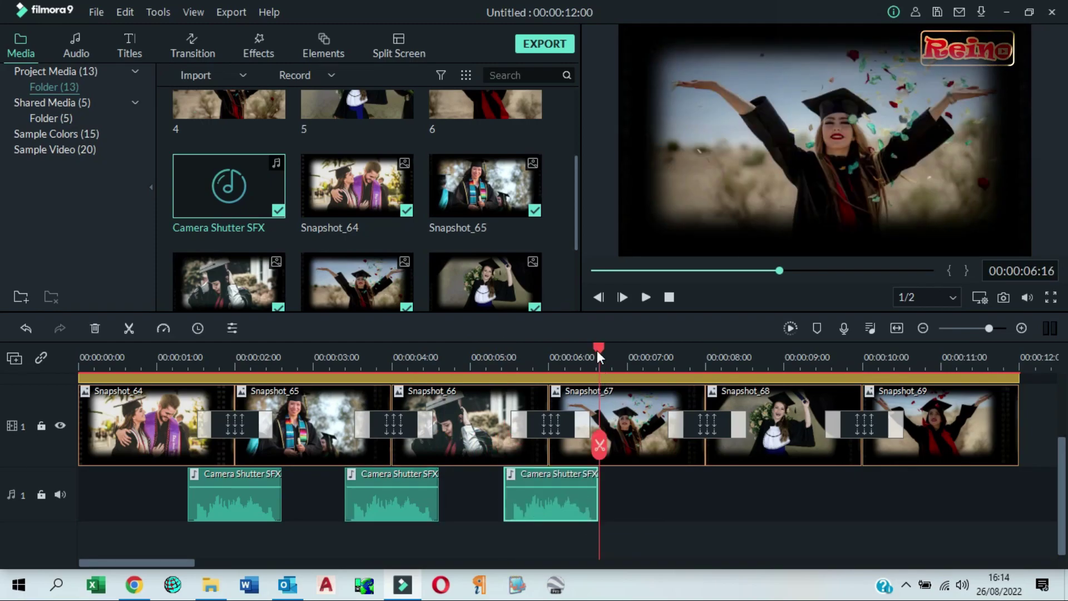
pyautogui.moveTo(596, 350); pyautogui.dragTo(664, 360)
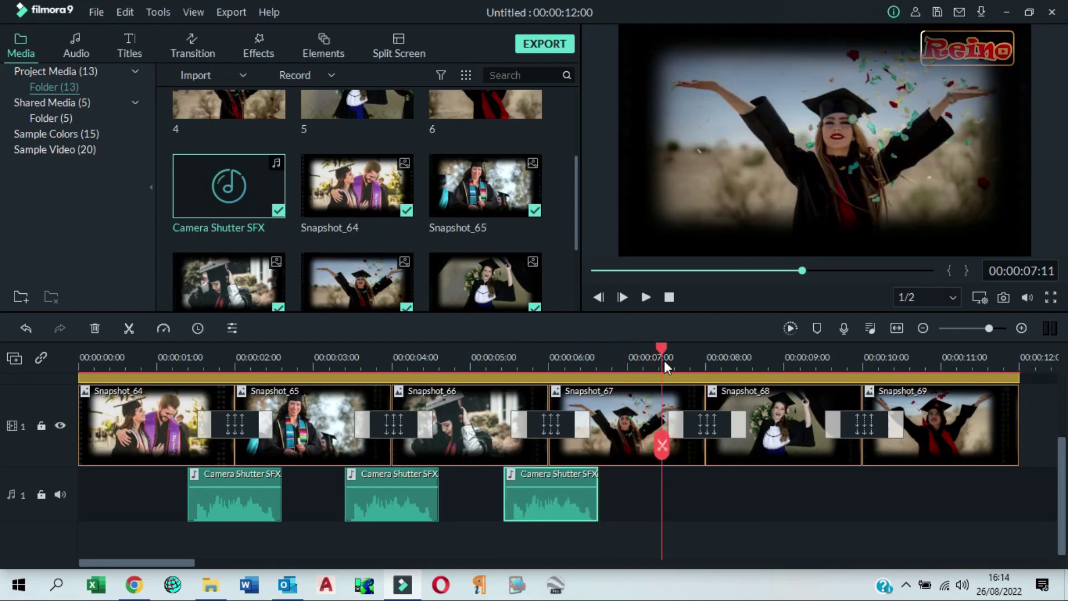
pyautogui.click(695, 503)
pyautogui.hotkey('ctrl', 'v')
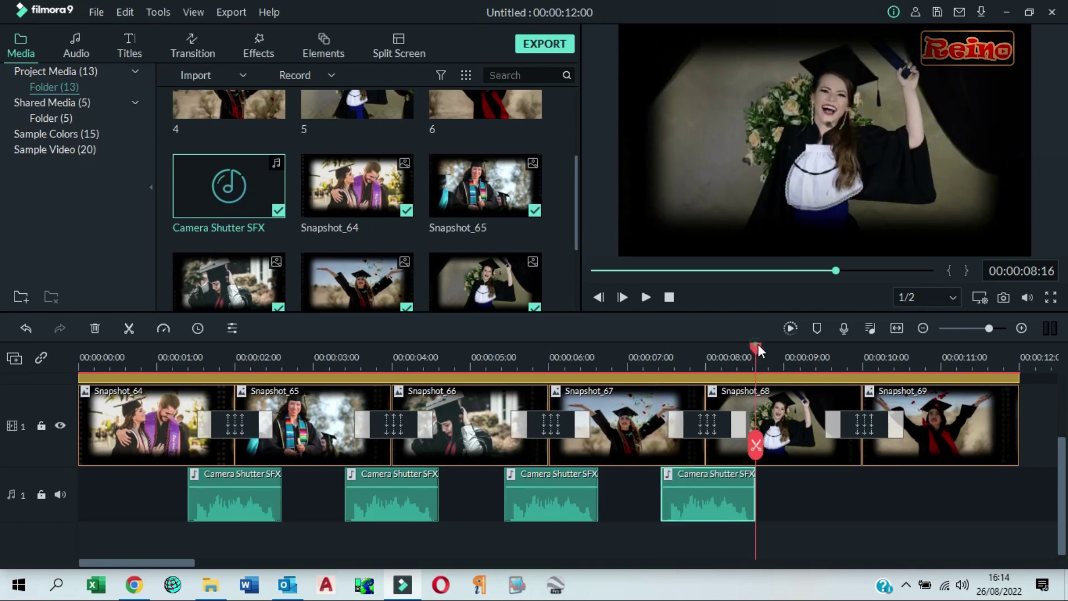
pyautogui.moveTo(759, 349); pyautogui.dragTo(819, 362)
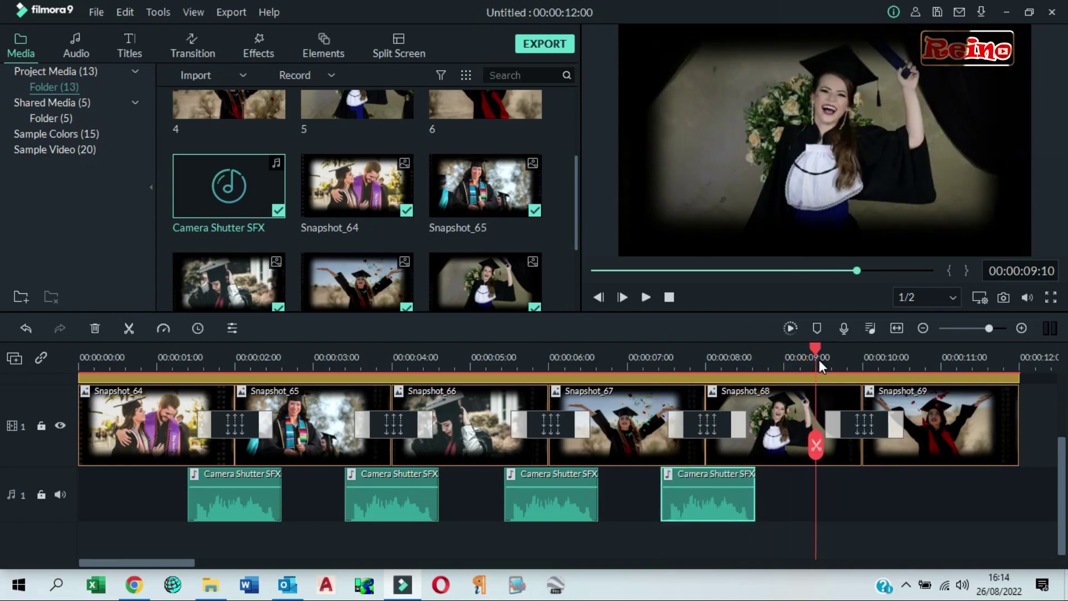
pyautogui.click(848, 497)
pyautogui.hotkey('ctrl', 'v')
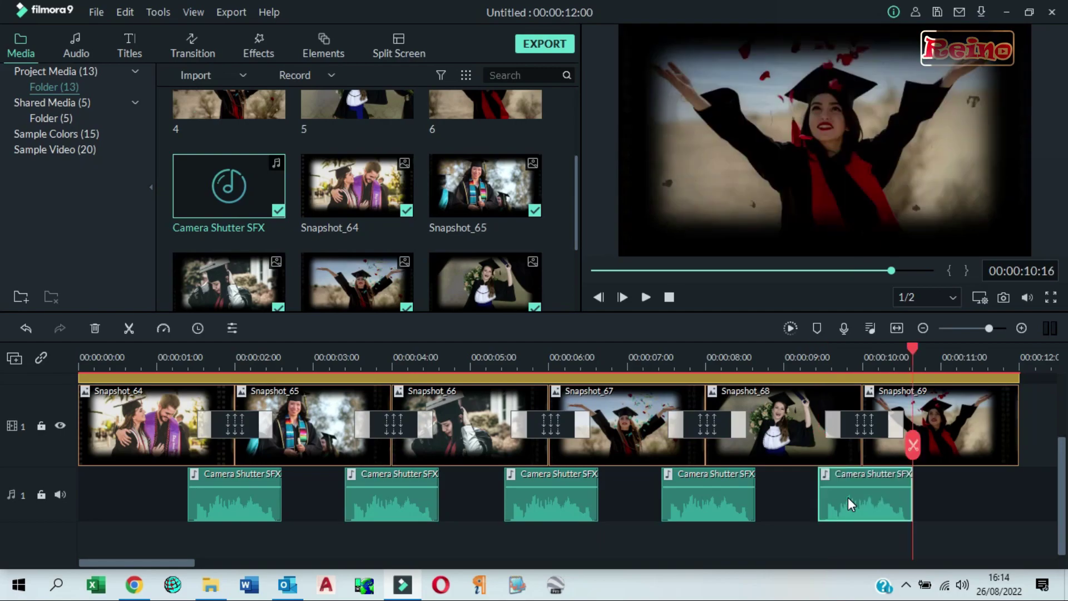
pyautogui.click(669, 297)
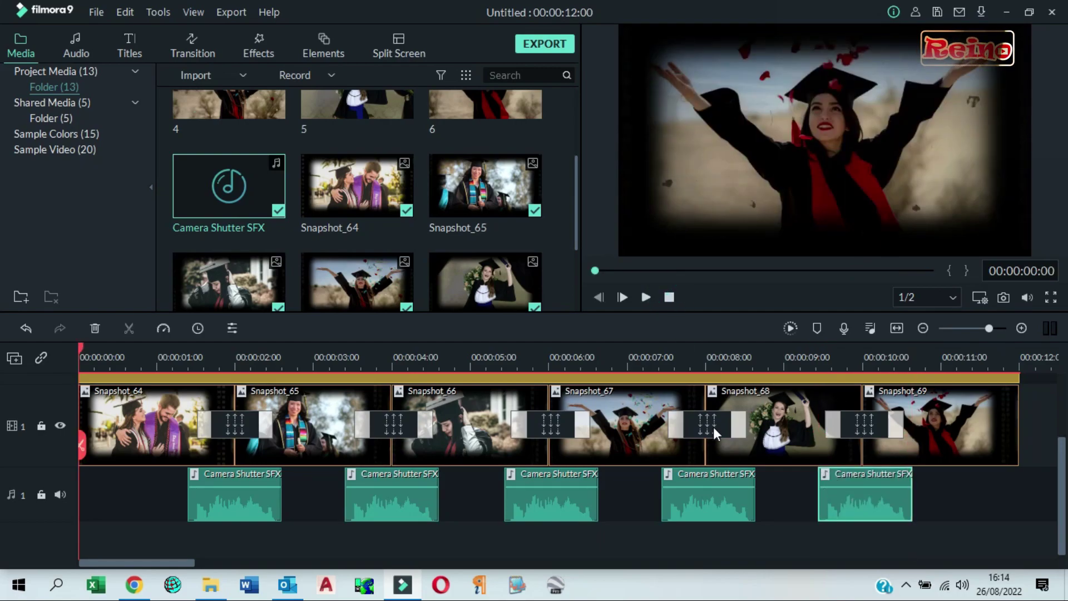
pyautogui.scroll(1, 702, 367)
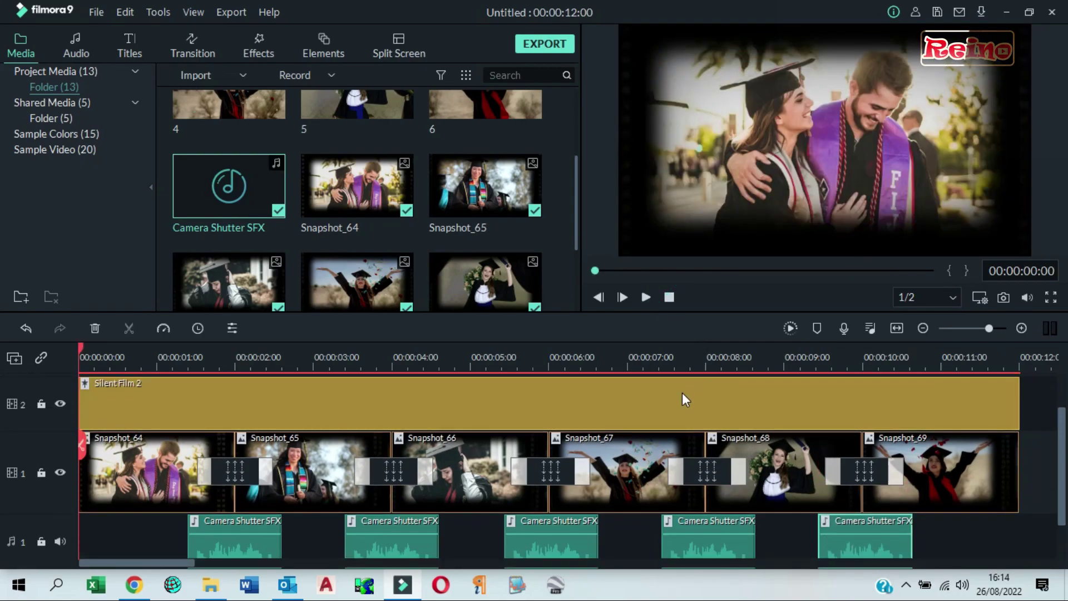
pyautogui.click(645, 297)
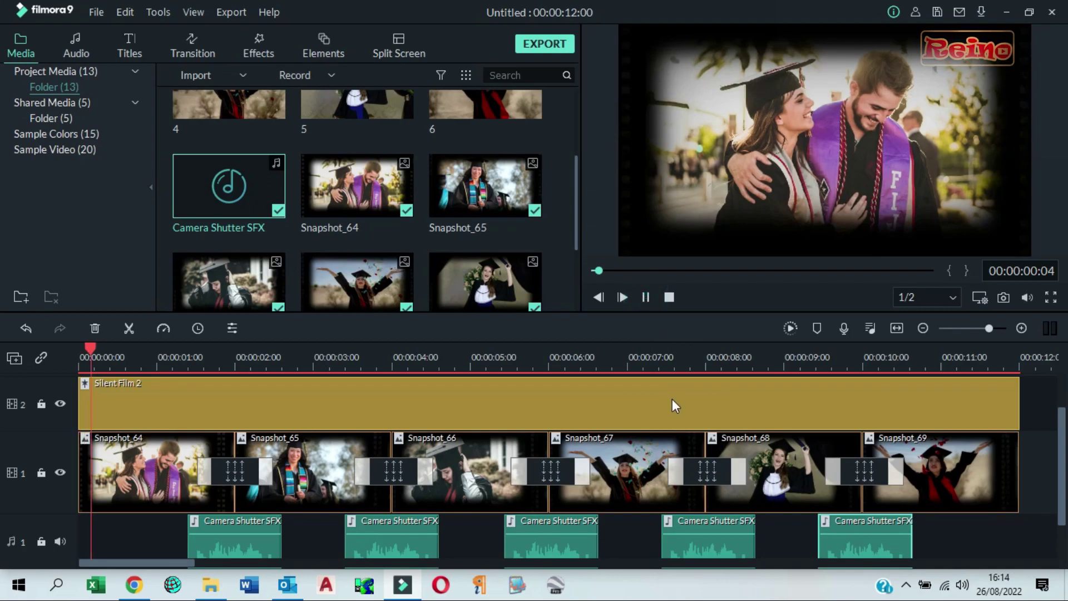